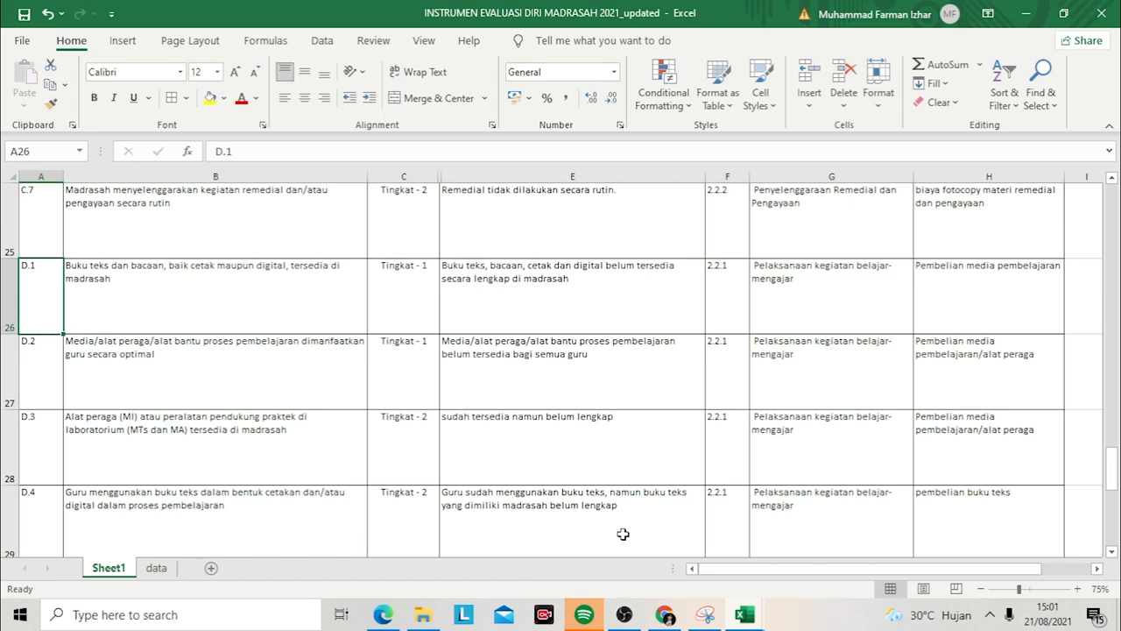
Look over the D.1 to D.4 indicator rows on textbooks and teaching aids.
key(Down)
key(Down)
key(Down)
key(Down)
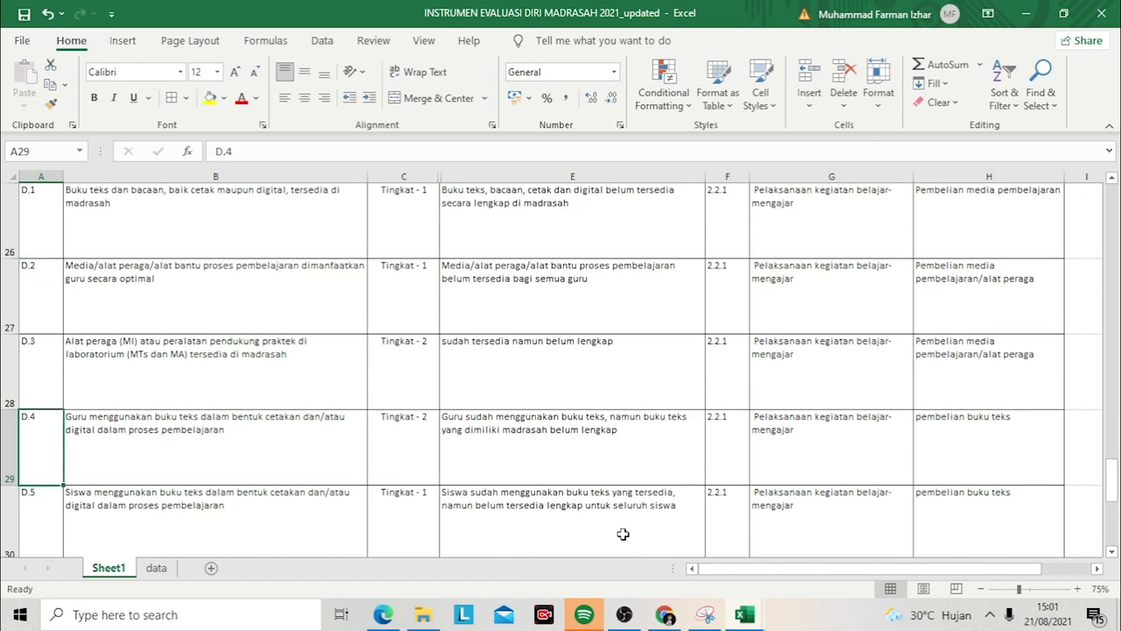
key(Up)
key(Up)
key(Up)
key(Up)
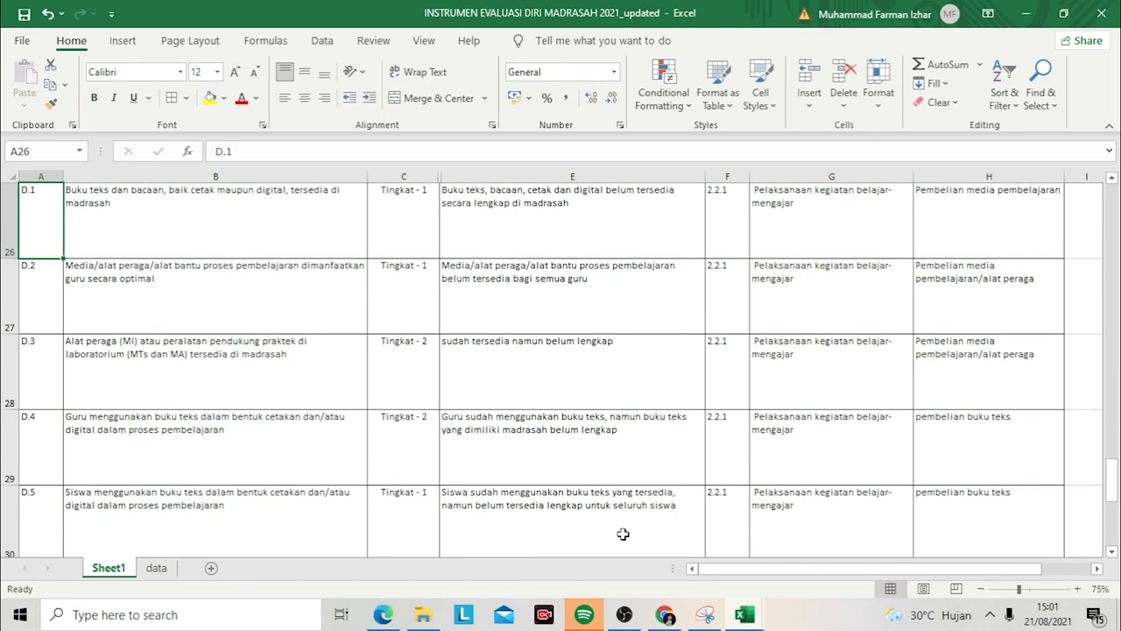
Extend the D.1 expense entry in H26 to read "Pembelian media pembelajaran, atau buku teks".
key(Right)
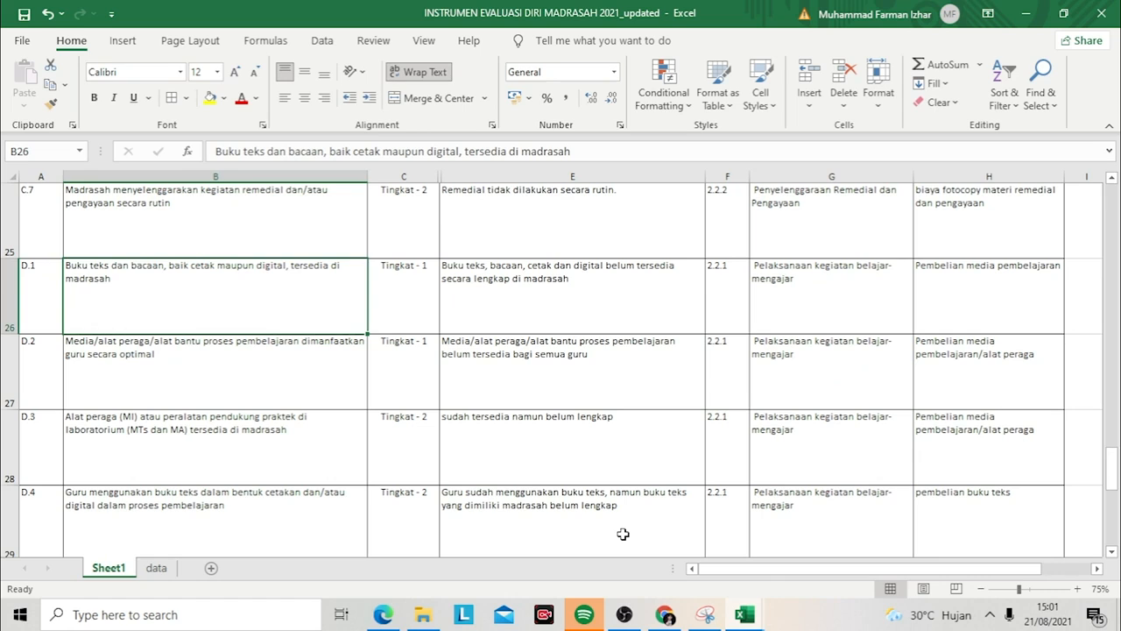
key(Right)
key(Right)
key(Left)
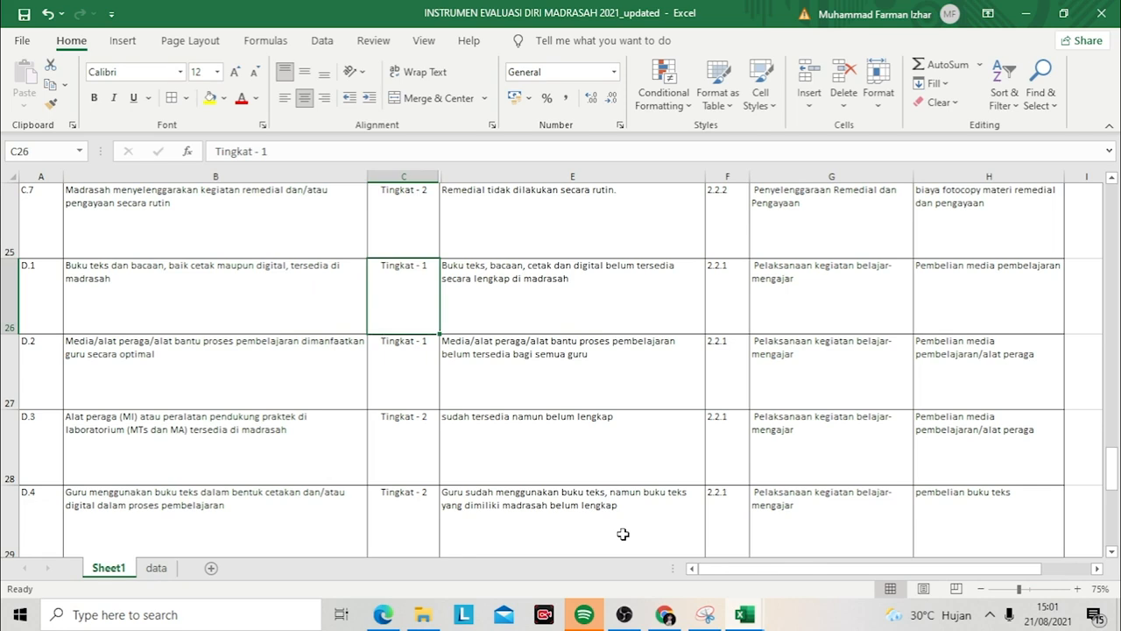
key(Right)
key(Right)
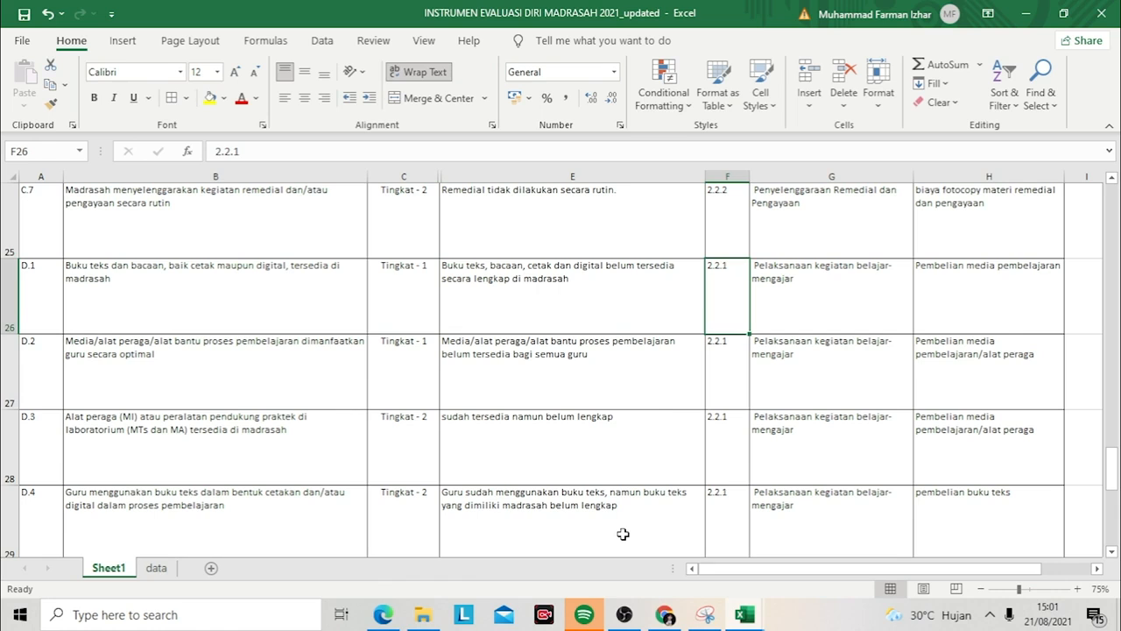
key(Right)
key(Right)
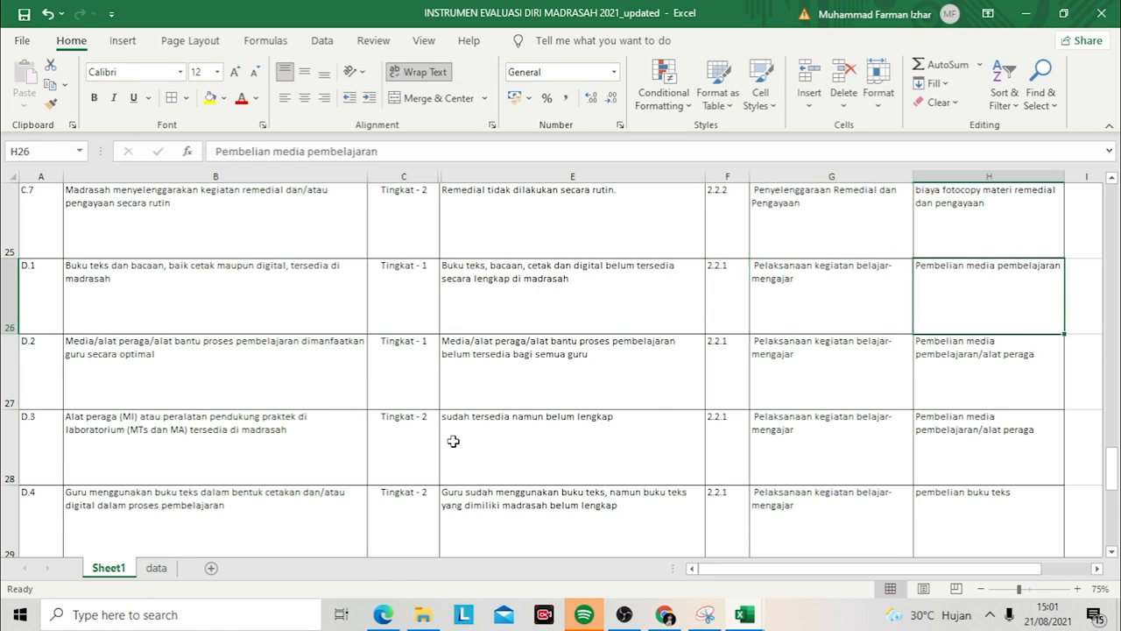
click(395, 150)
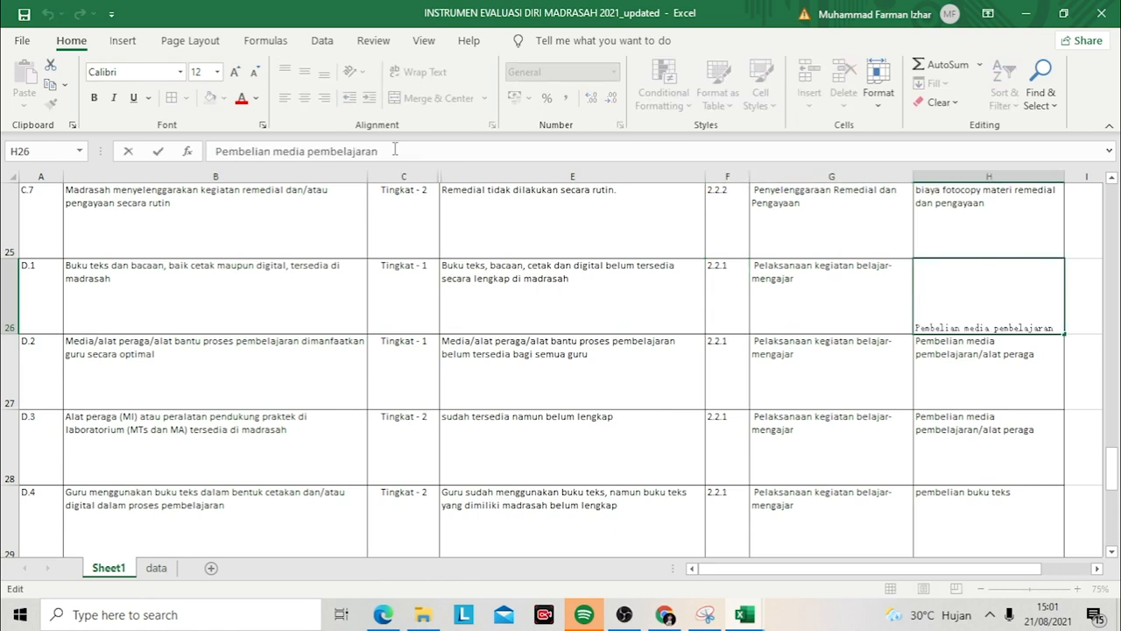
text(, atau buku teks)
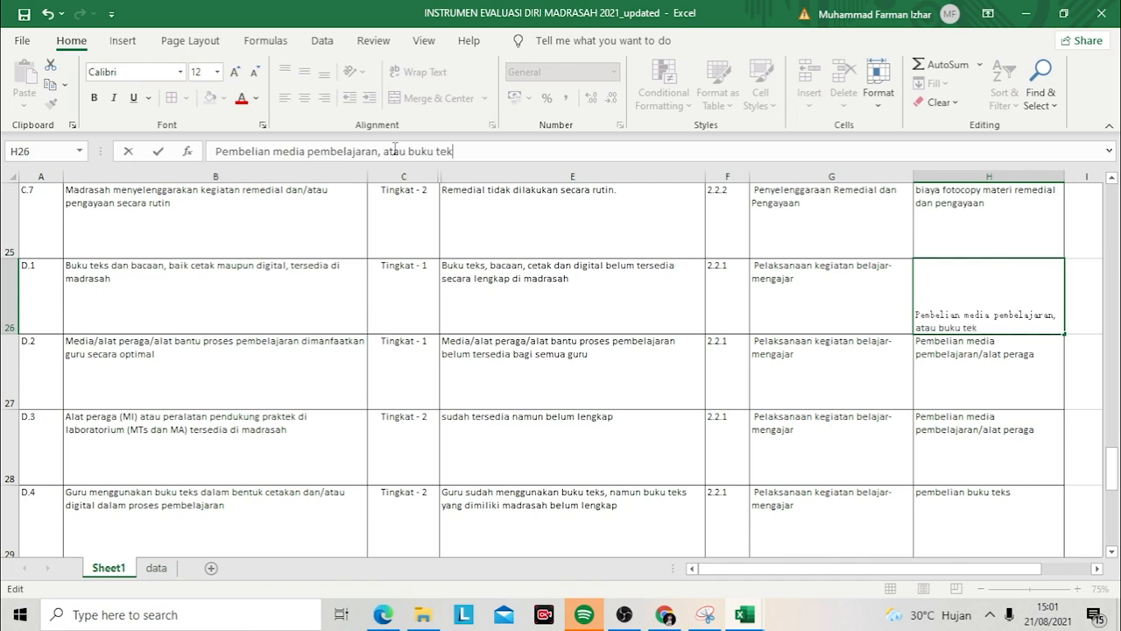
key(Return)
key(Up)
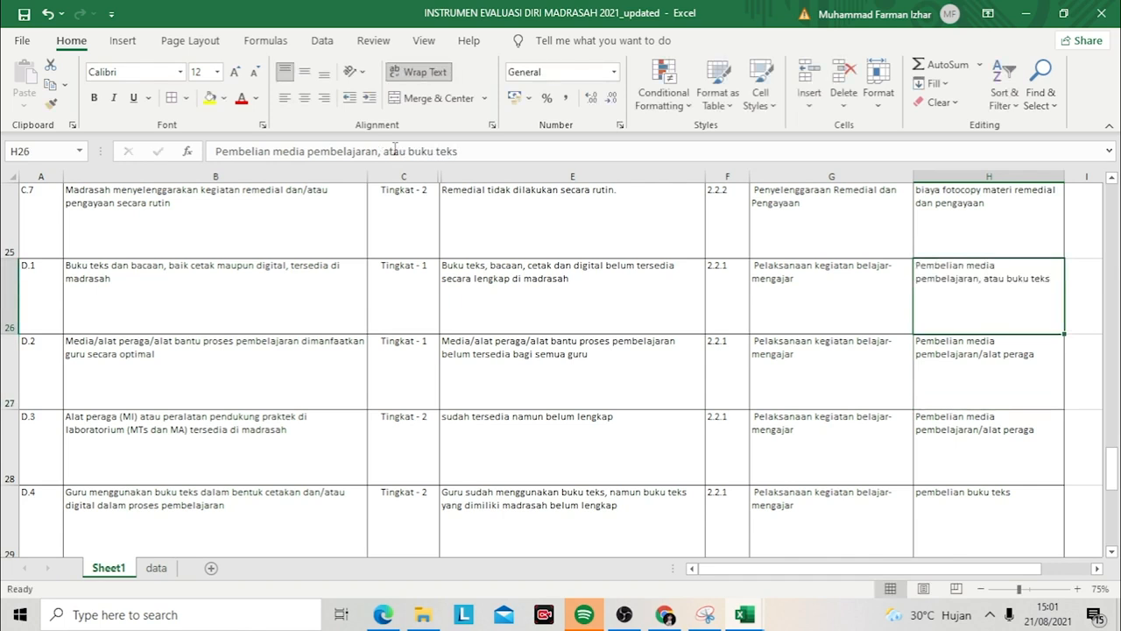
Review row D.2 on the use of teaching media, from its indicator and level to its activity and expense entries.
key(Down)
key(Left)
key(Left)
key(Left)
key(Left)
key(Left)
key(Left)
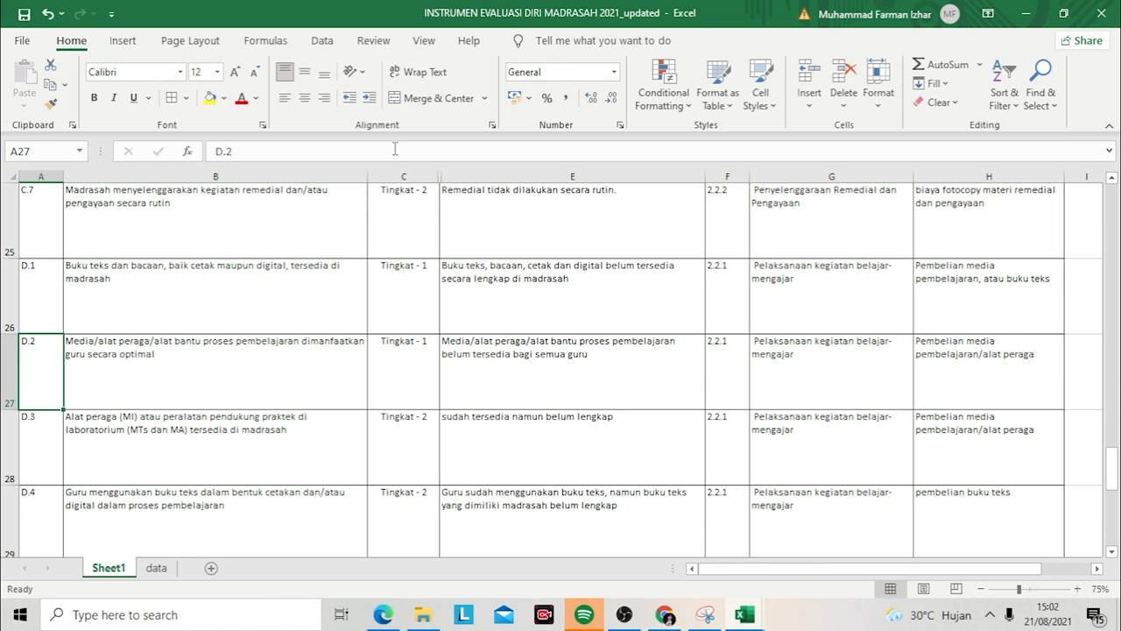
key(Right)
key(Right)
key(Right)
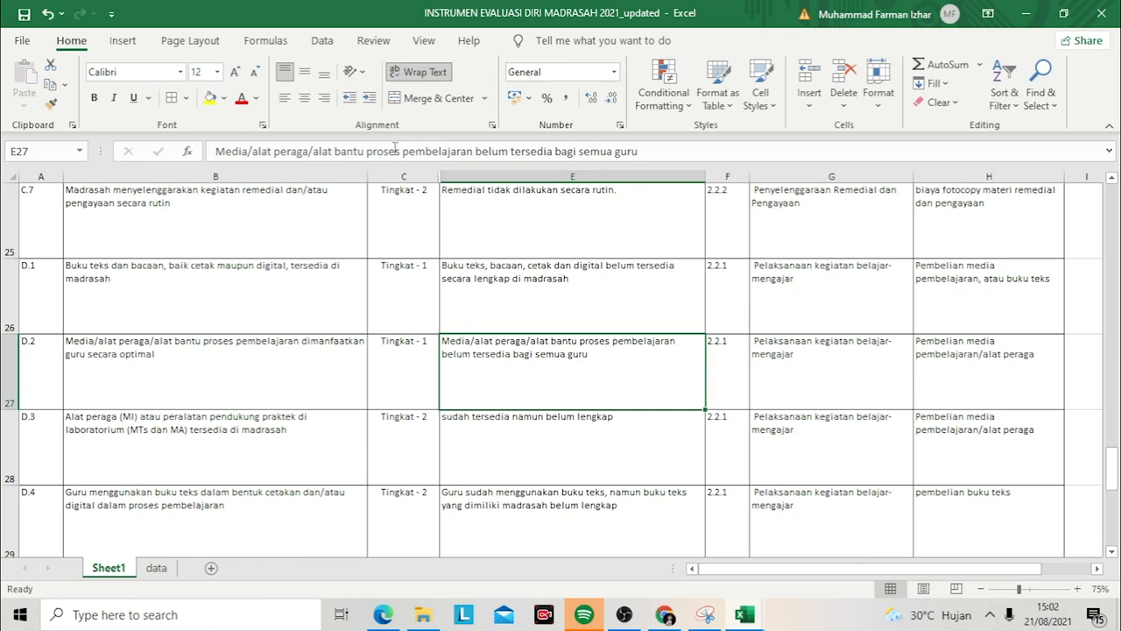
key(Right)
key(Right)
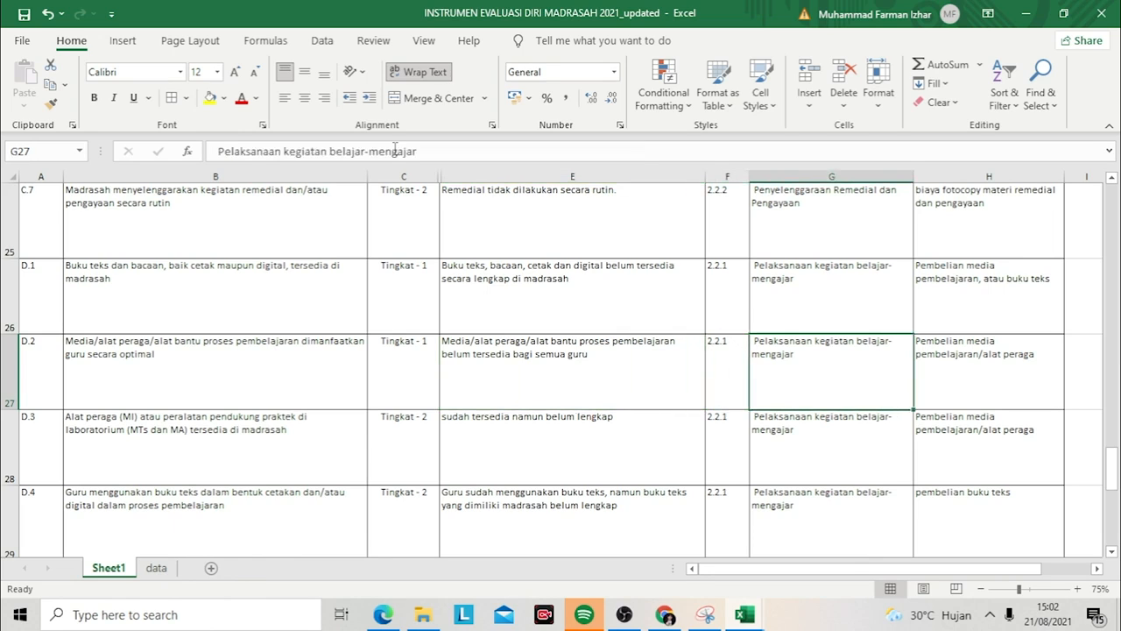
key(Right)
key(Left)
key(Left)
key(Right)
Review row D.3 on laboratory teaching aids, checking its level, explanation, activity and expense entries.
key(Down)
key(Left)
key(Left)
key(Left)
key(Left)
key(Left)
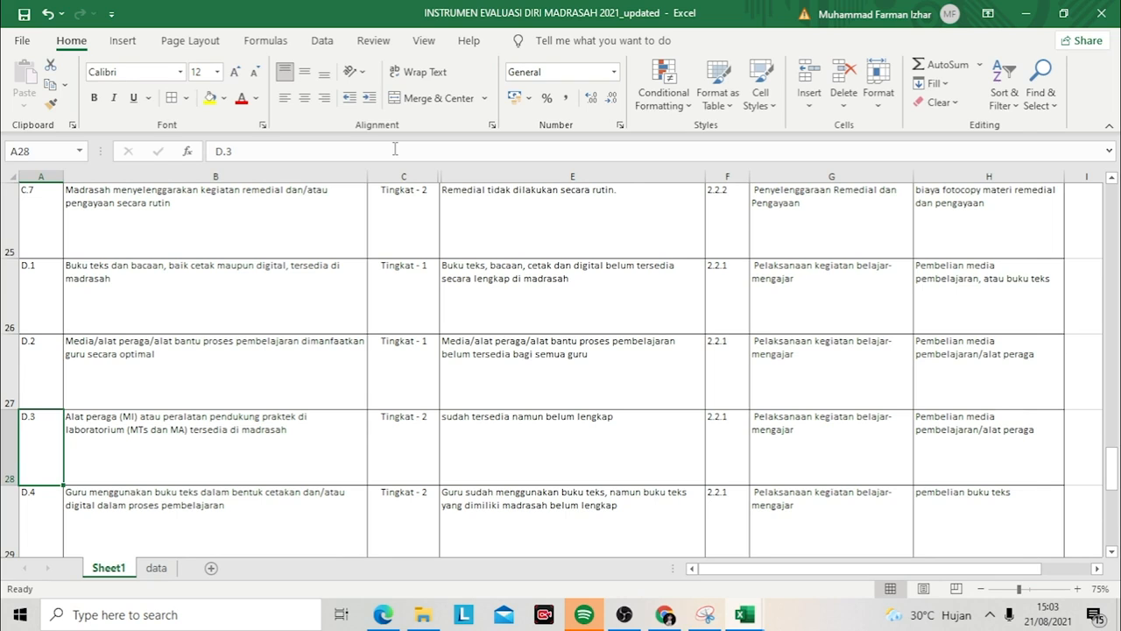
key(Right)
key(Right)
key(Right)
key(Left)
key(Right)
key(Right)
key(Right)
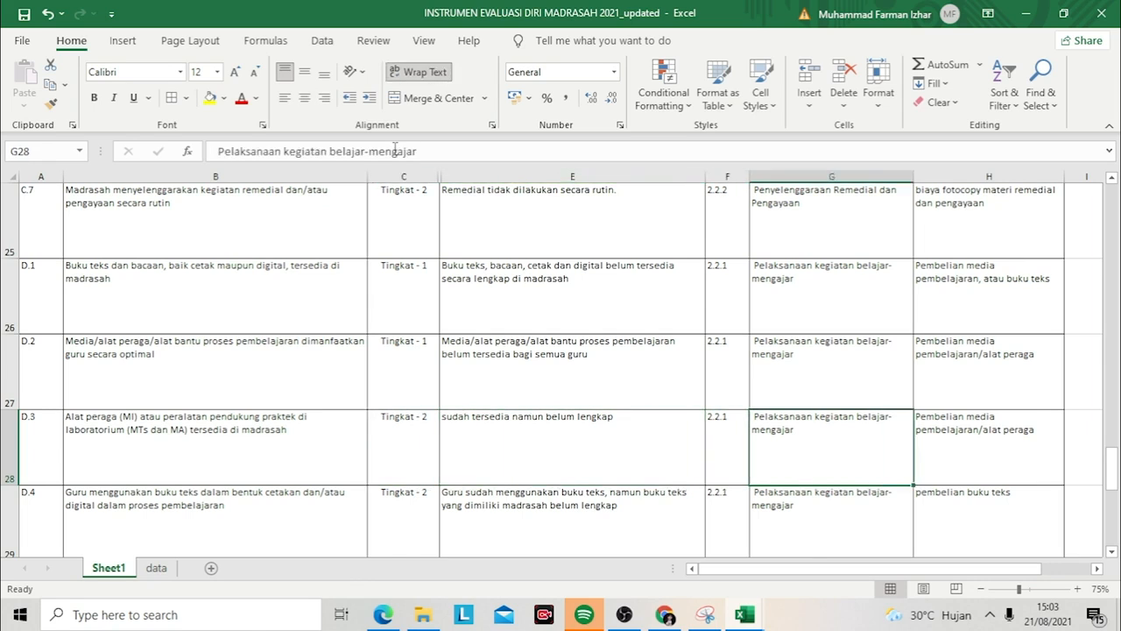
key(Right)
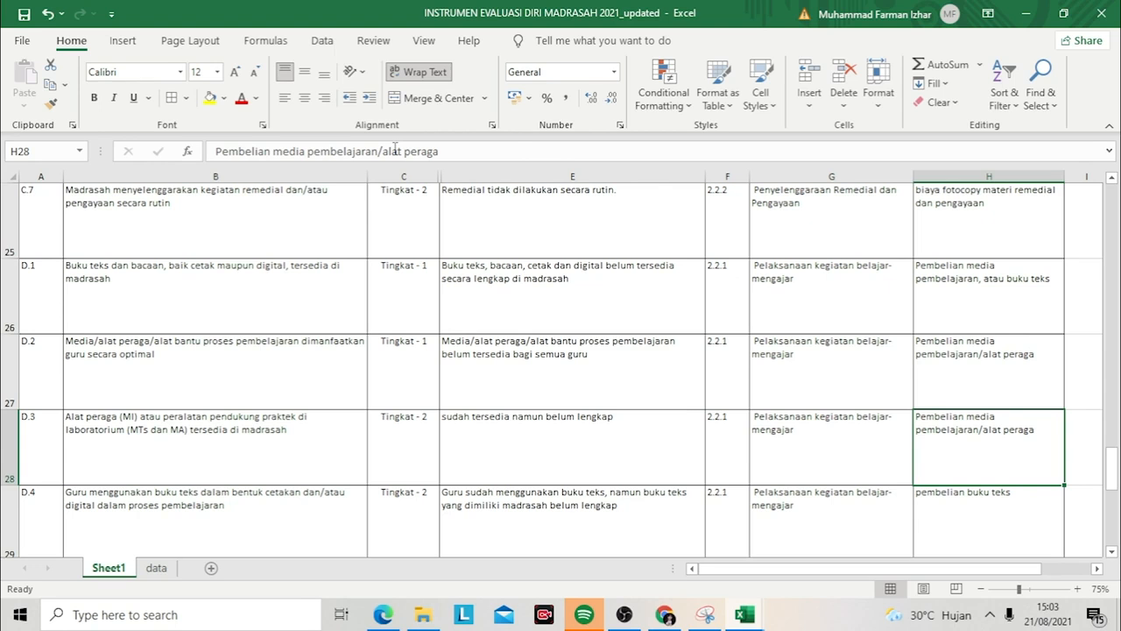
Review row D.4 on teachers' textbook use, checking its level, explanation, activity and expense entries.
key(Down)
key(Down)
key(Up)
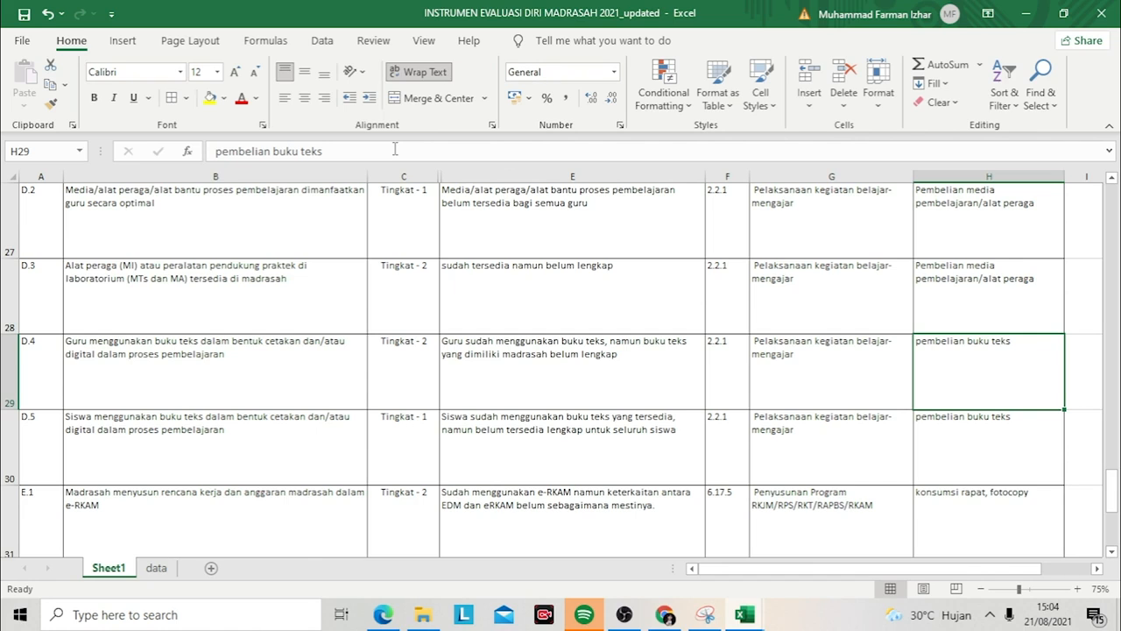
key(Left)
key(Left)
key(Left)
key(Left)
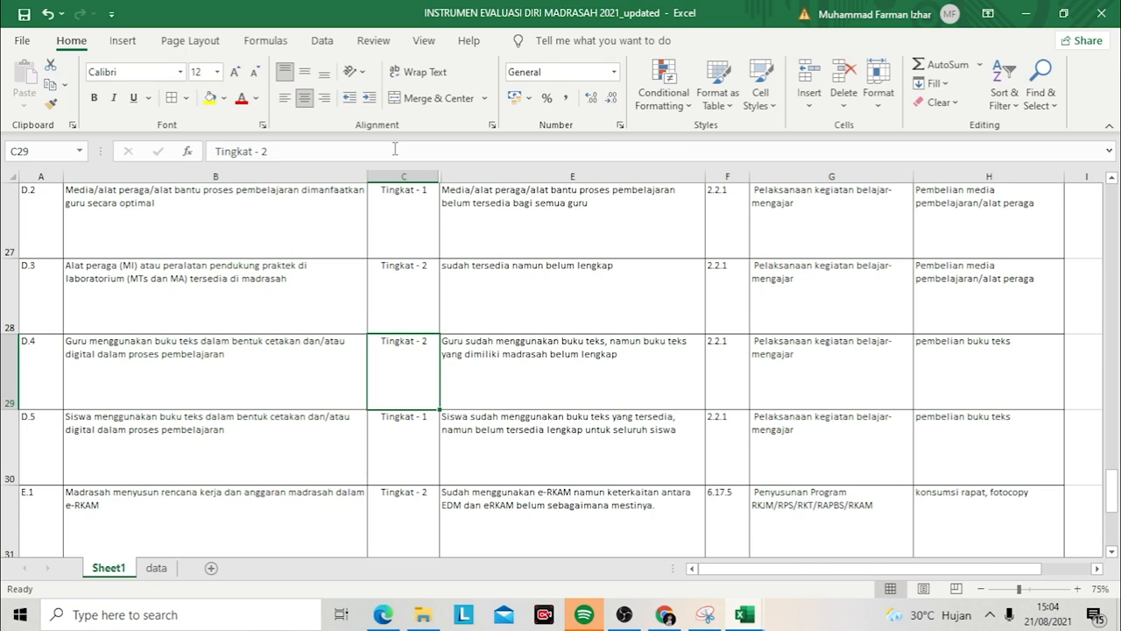
key(Right)
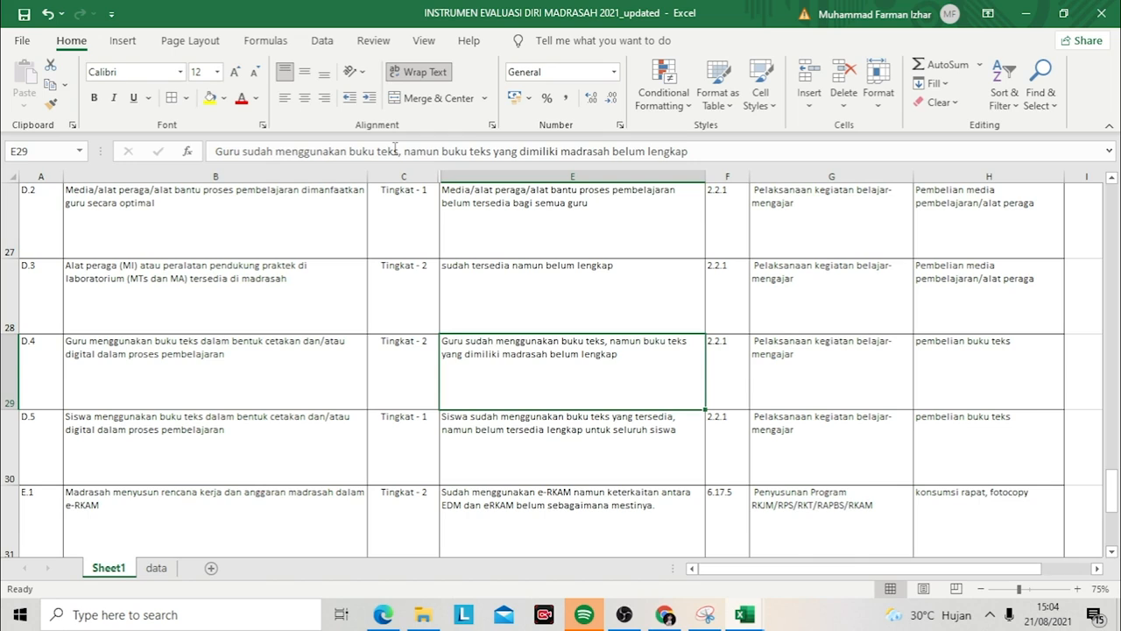
key(Right)
key(Right)
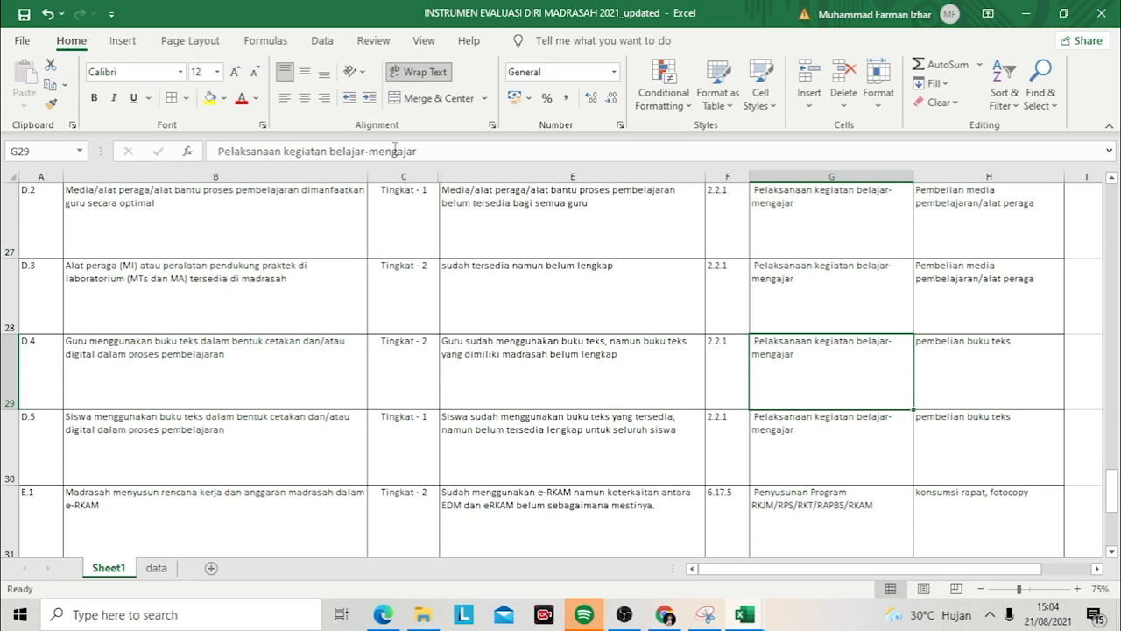
key(Right)
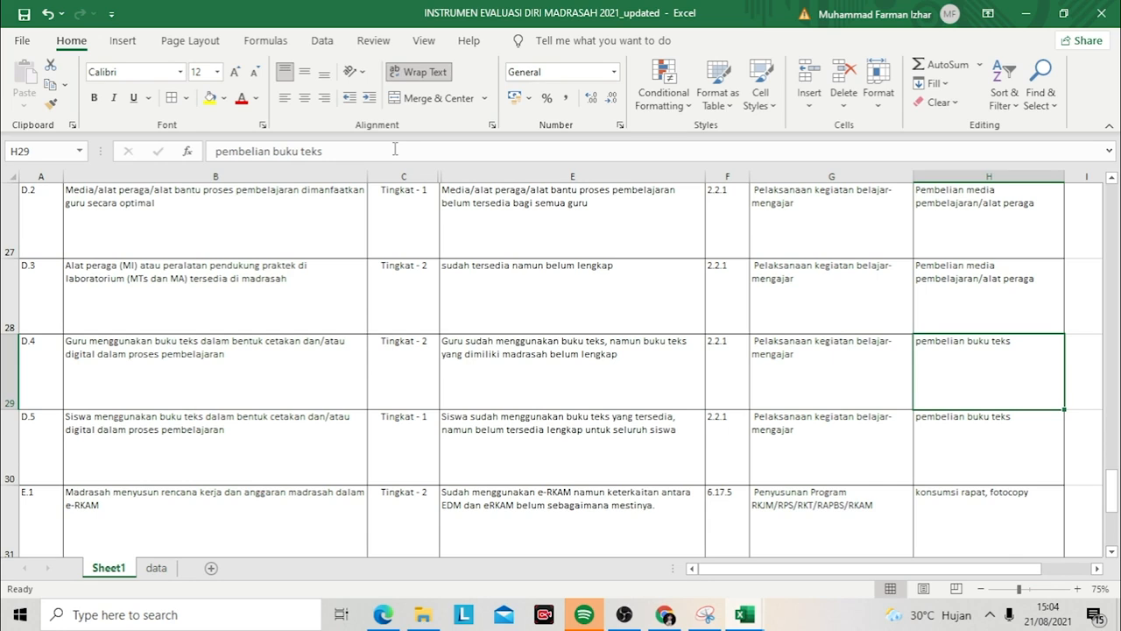
Review row D.5 on students' textbook use, going through its level, explanation, activity code and expense entries.
key(Down)
key(Left)
key(Left)
key(Left)
key(Left)
key(Left)
key(Left)
key(Right)
key(Right)
key(Right)
key(Right)
key(Right)
key(Right)
key(Left)
key(Left)
key(Left)
key(Left)
key(Left)
key(Left)
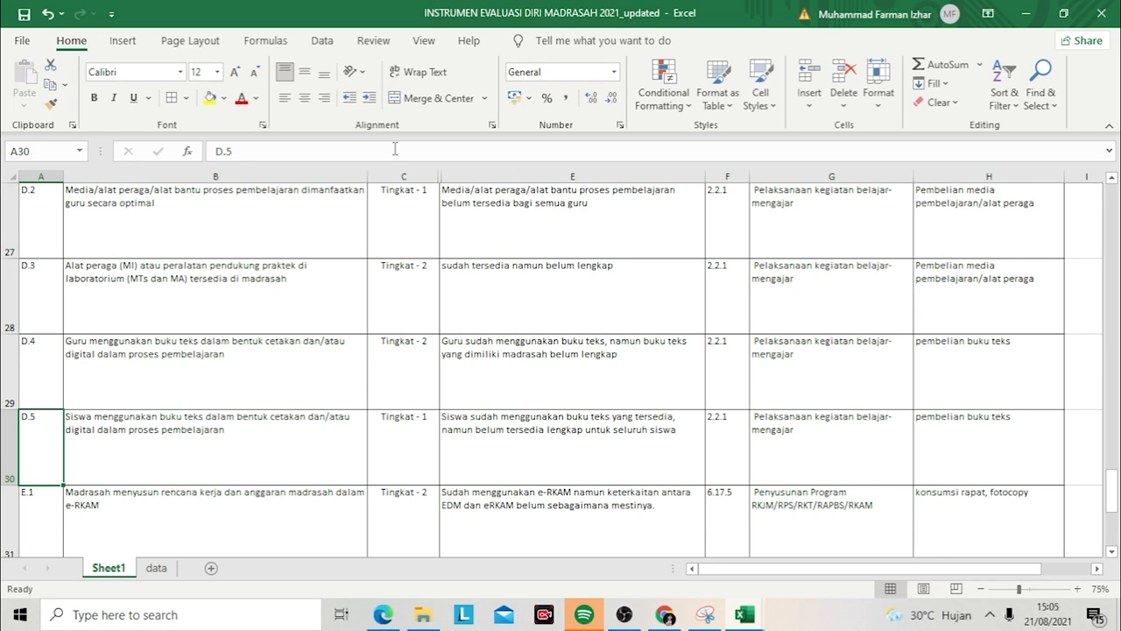
key(Right)
key(Right)
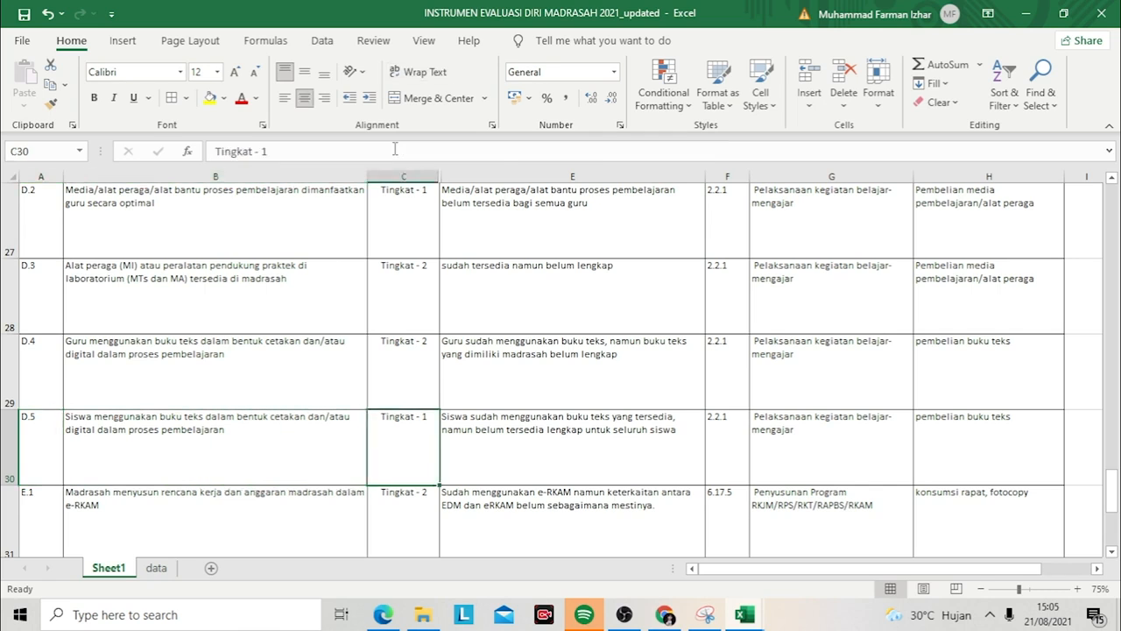
key(Right)
key(Right)
key(Right)
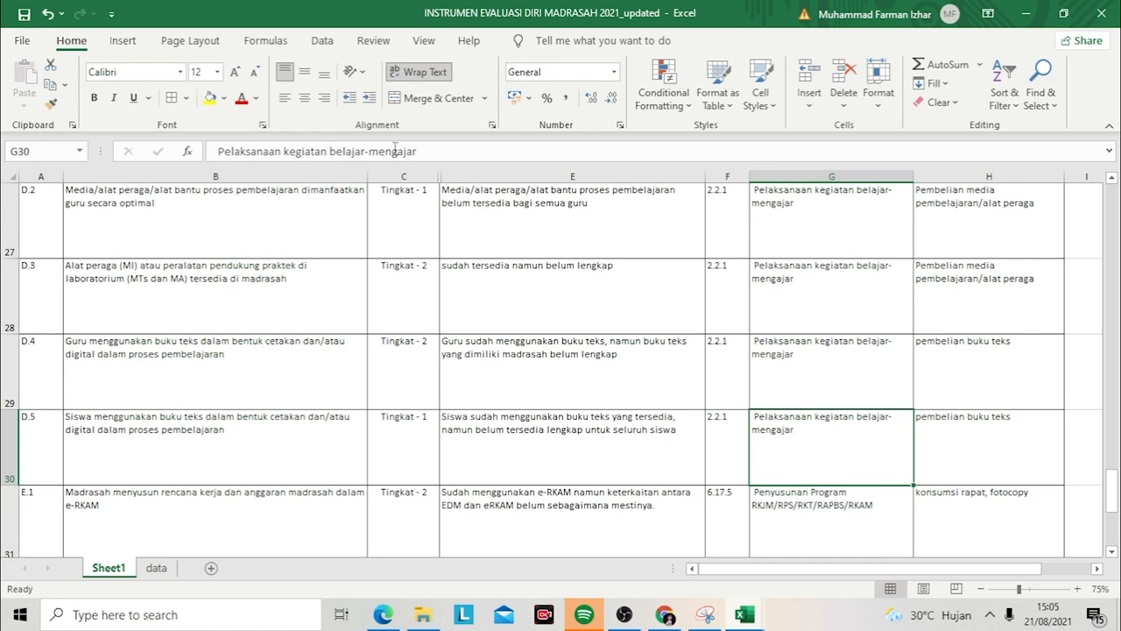
Review row E.1 on planning and budgeting in e-RKAM, checking its explanation, activity and expense entries.
key(Down)
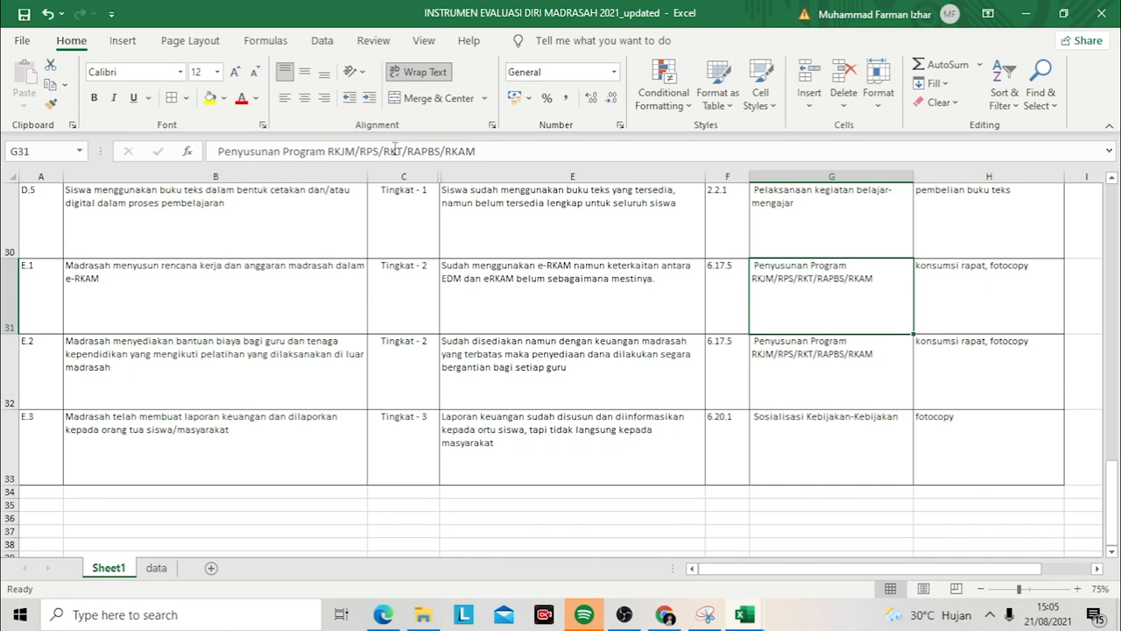
key(Left)
key(Left)
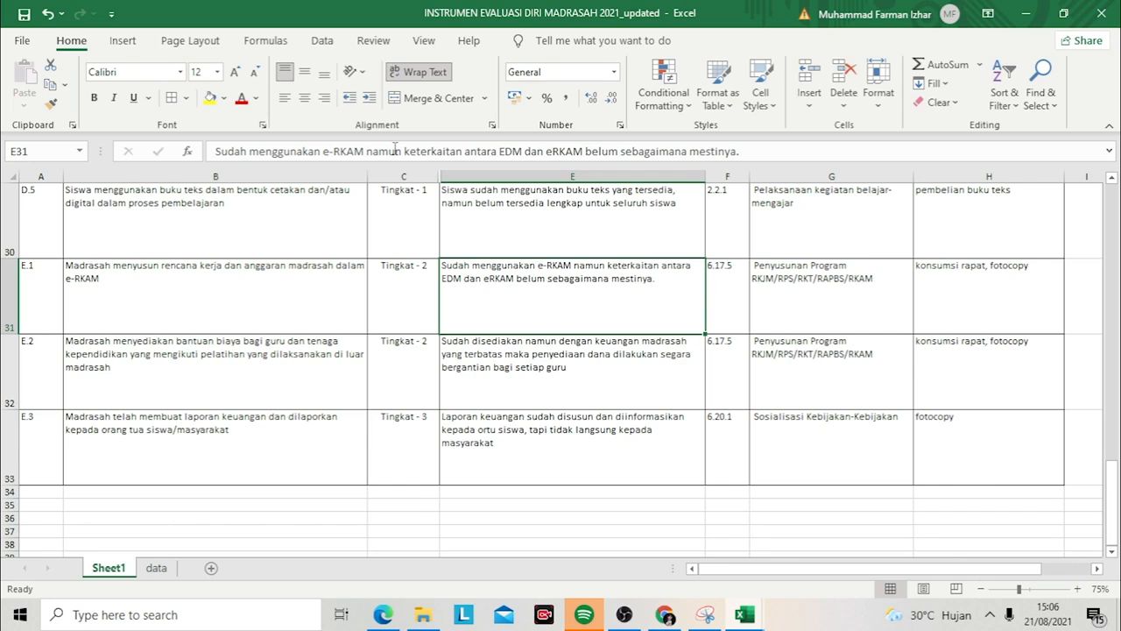
key(Right)
key(Right)
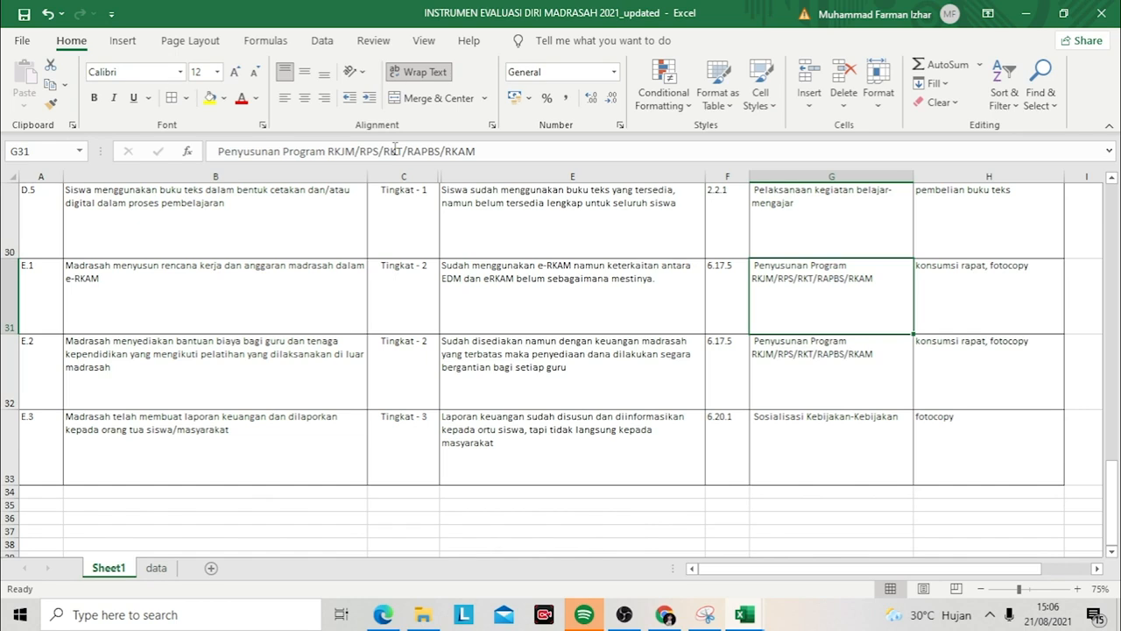
key(Right)
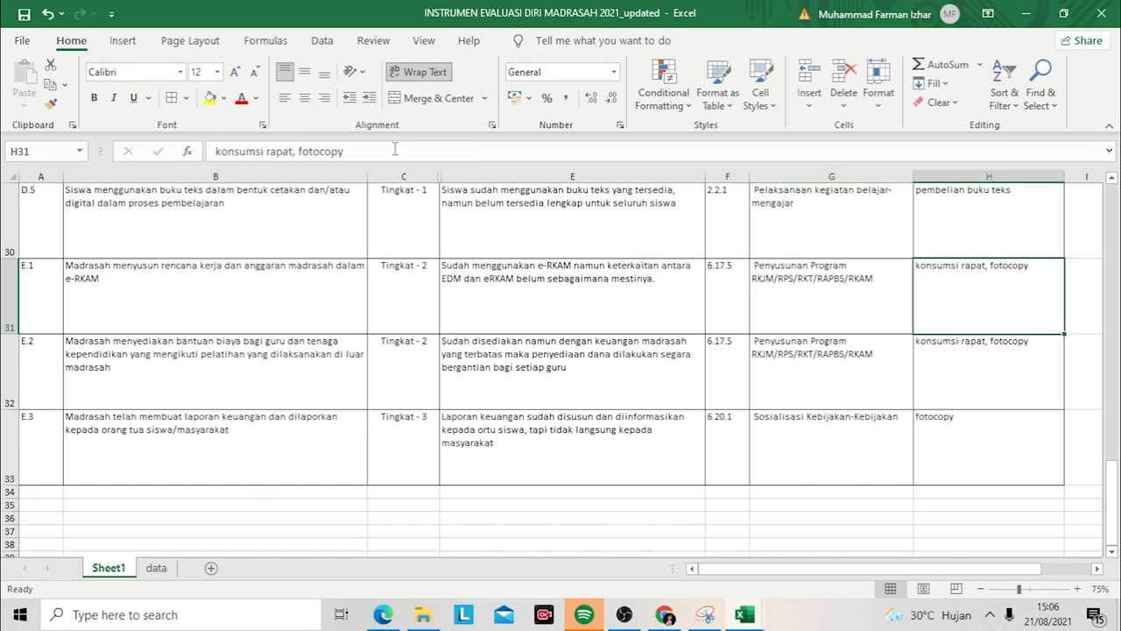
Review row E.2 on training cost assistance for teachers and staff, checking its level, explanation, activity and expense entries.
key(Down)
key(Left)
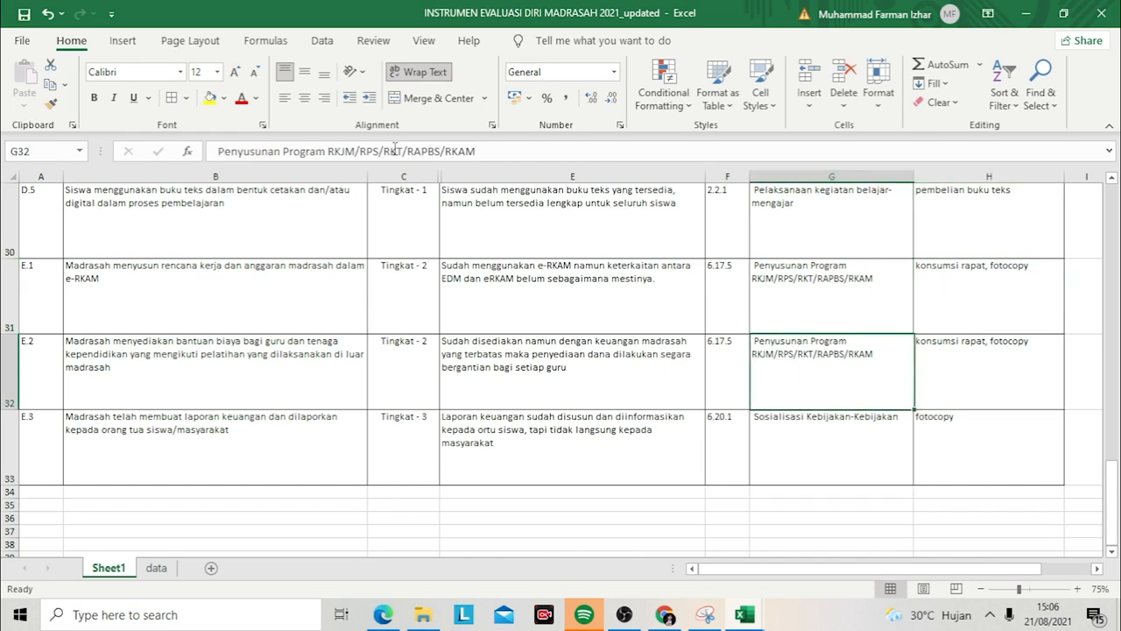
key(Left)
key(Left)
key(Left)
key(Left)
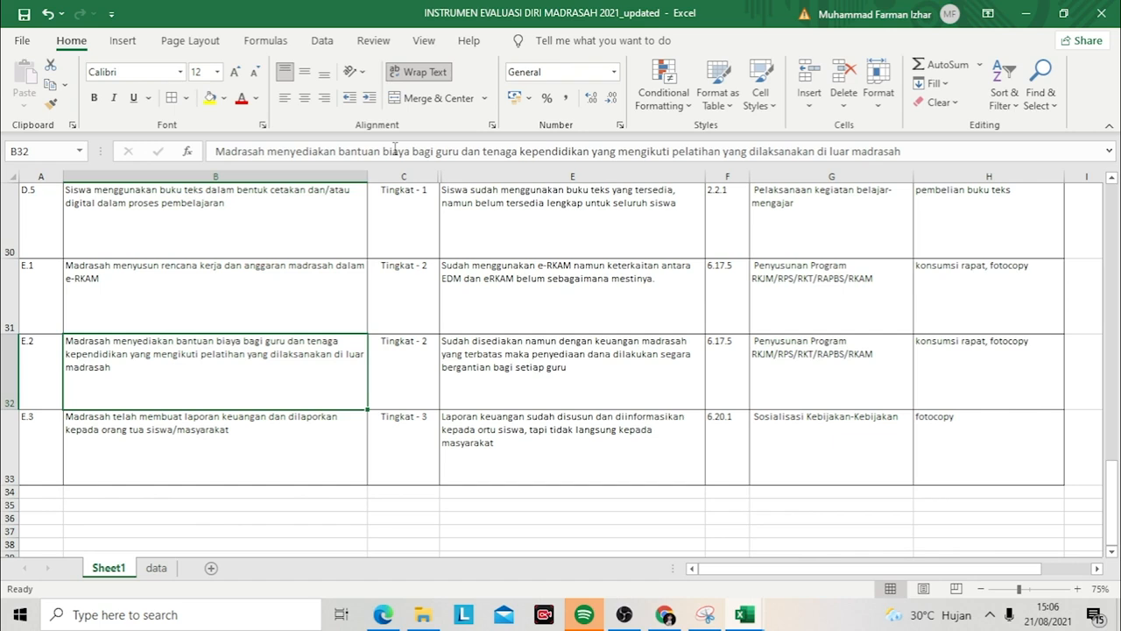
key(Right)
key(Right)
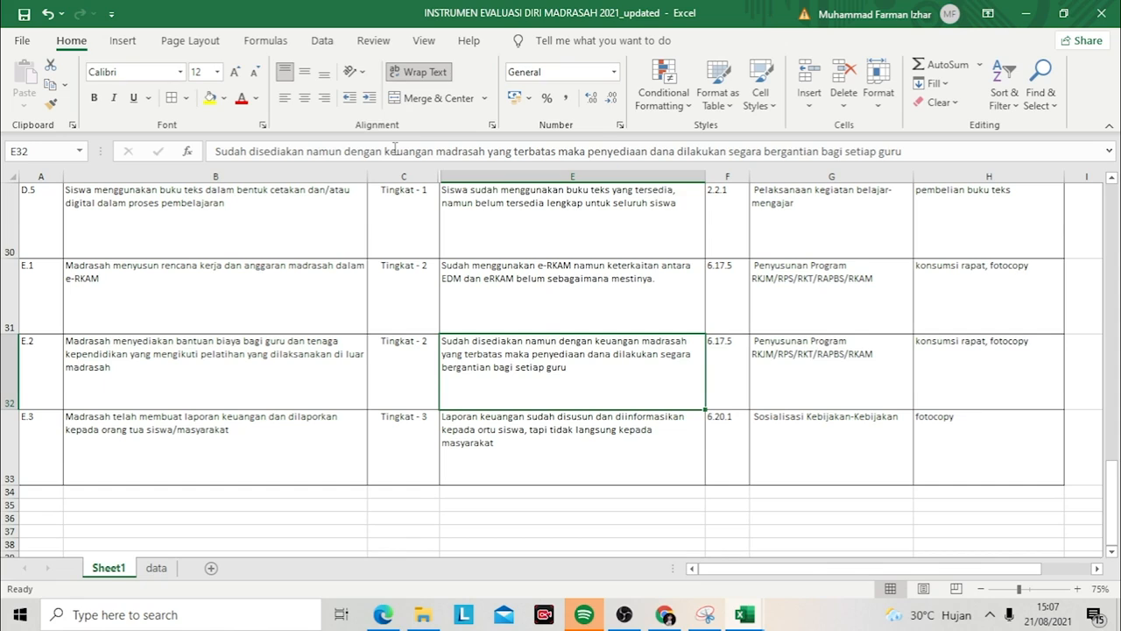
key(Right)
key(Right)
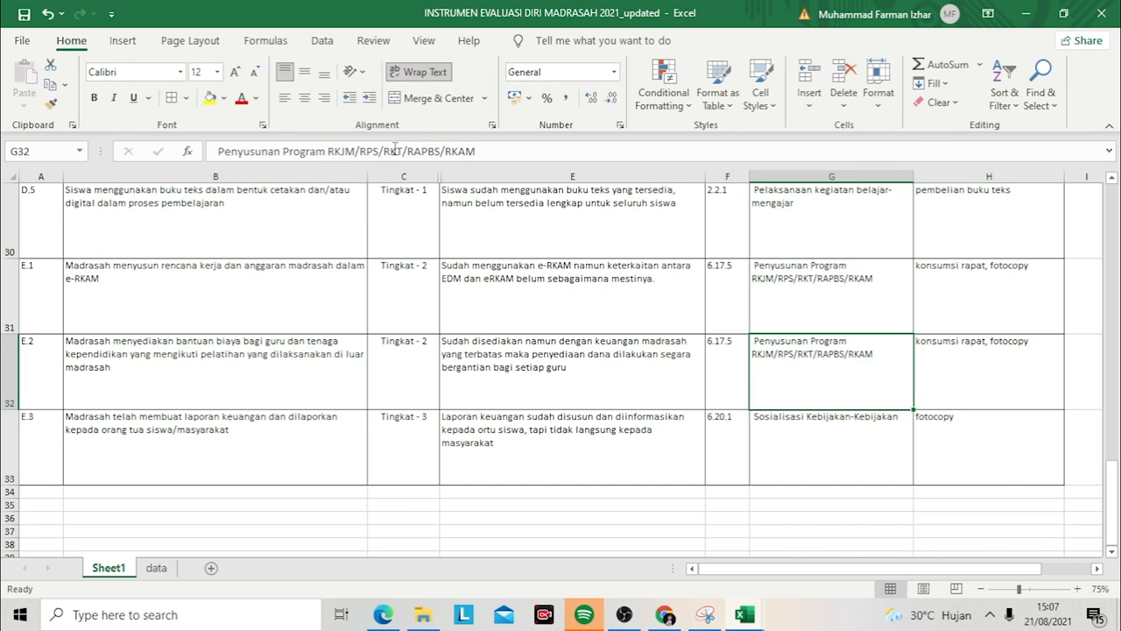
key(Right)
Review row E.3 on financial reporting to parents and the community, checking its level, explanation, activity code and expense entries.
key(Down)
key(Left)
key(Left)
key(Left)
key(Left)
key(Left)
key(Left)
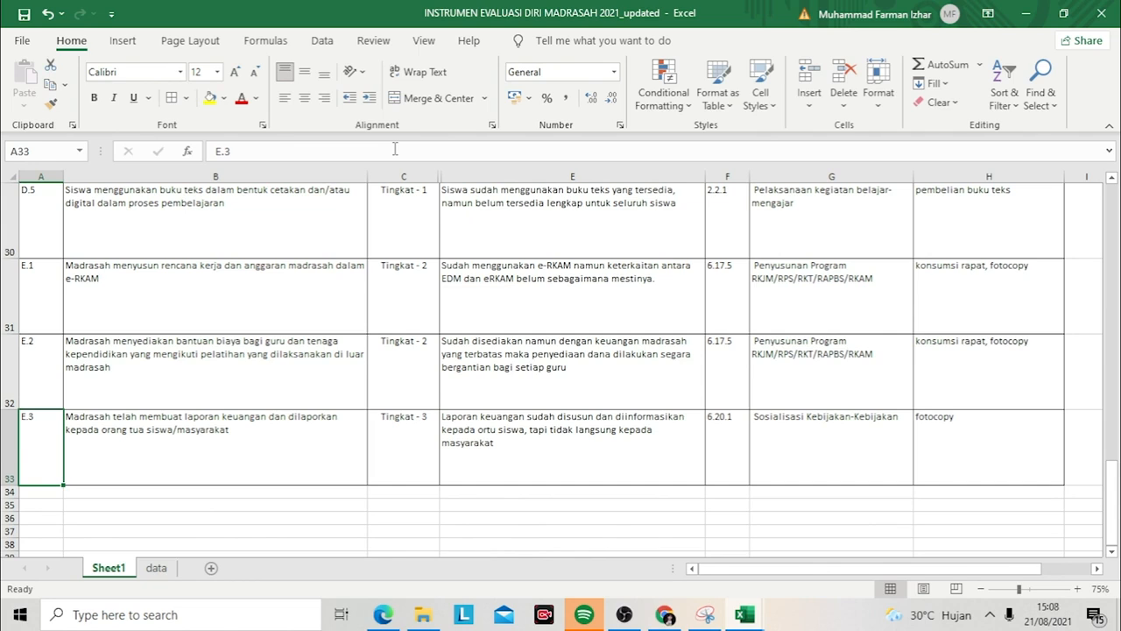
key(Right)
key(Right)
key(Right)
key(Right)
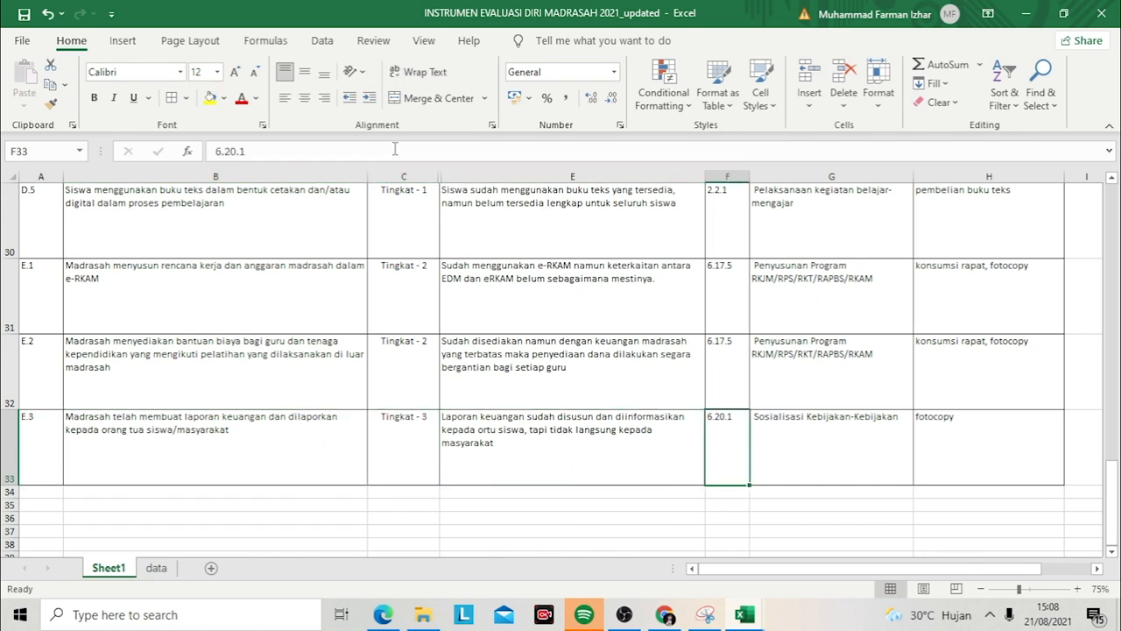
key(Left)
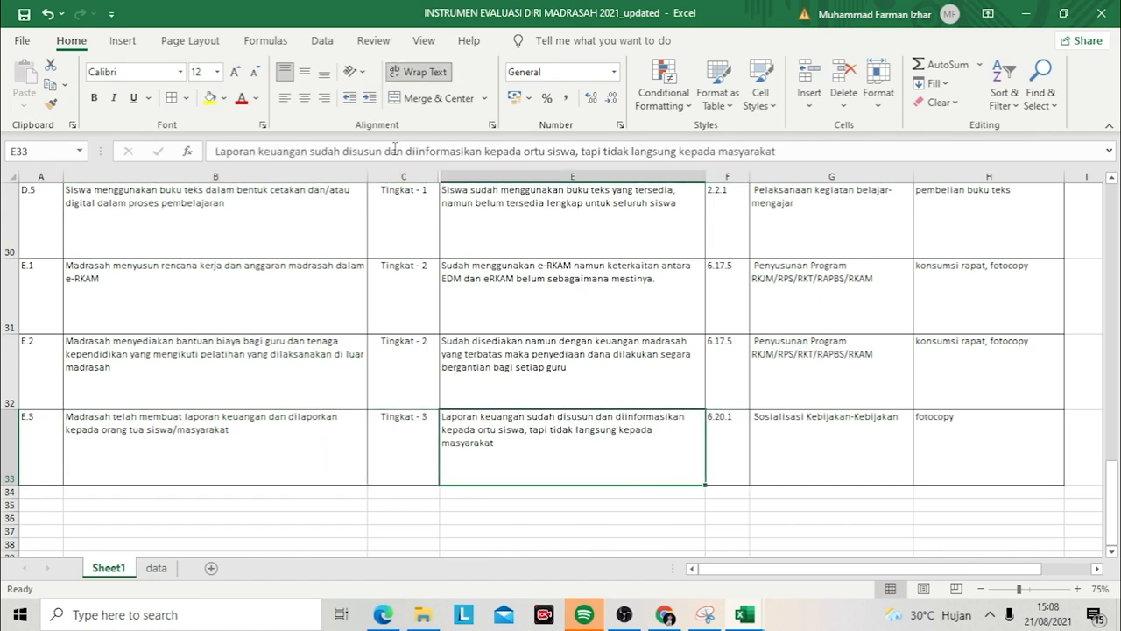
key(Right)
key(Right)
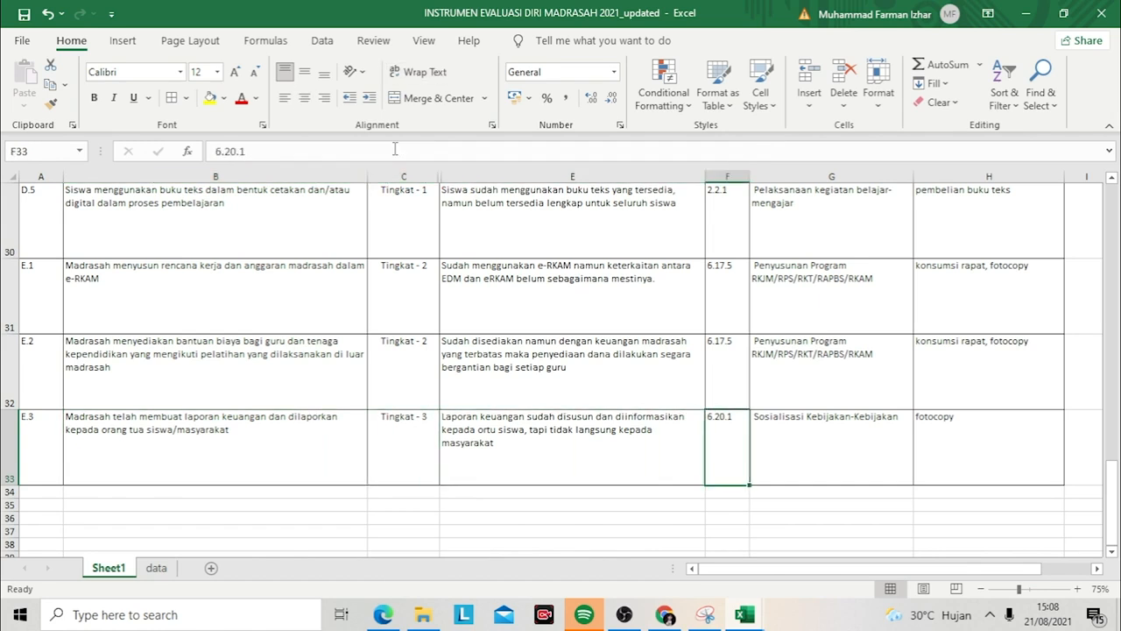
key(Right)
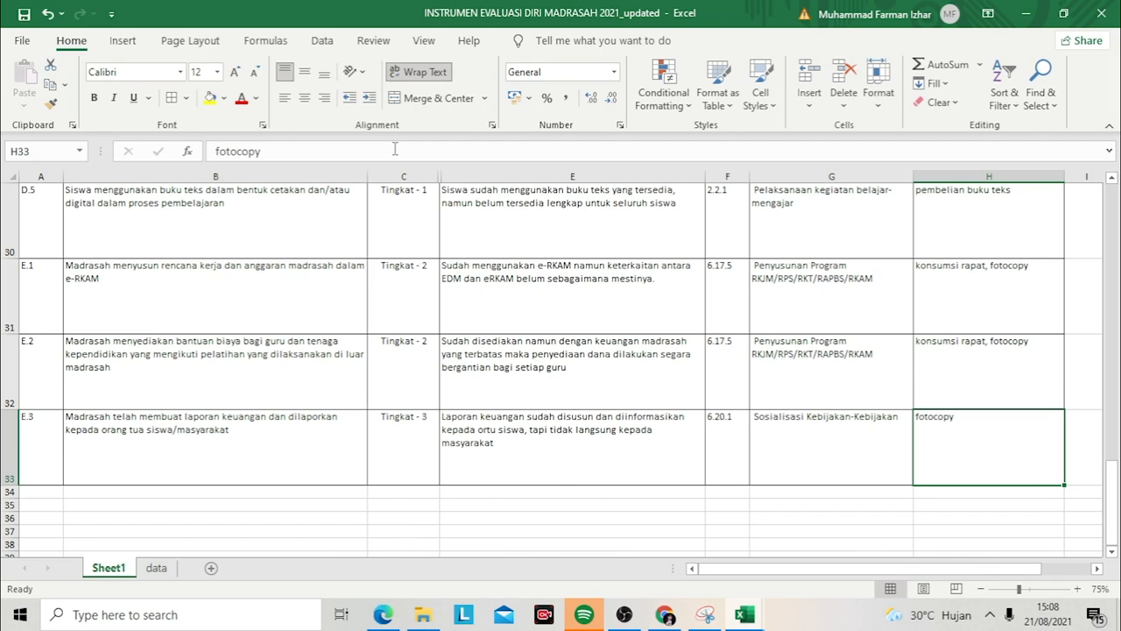
Return to the header row of the main expense component column, back past the D, C, B and A indicators.
key(Up)
key(Up)
key(Up)
key(Up)
key(Up)
key(Up)
key(Up)
key(Up)
key(Up)
key(Up)
key(Up)
key(Up)
key(Up)
key(Up)
key(Up)
key(Up)
key(Up)
key(Up)
key(Up)
key(Up)
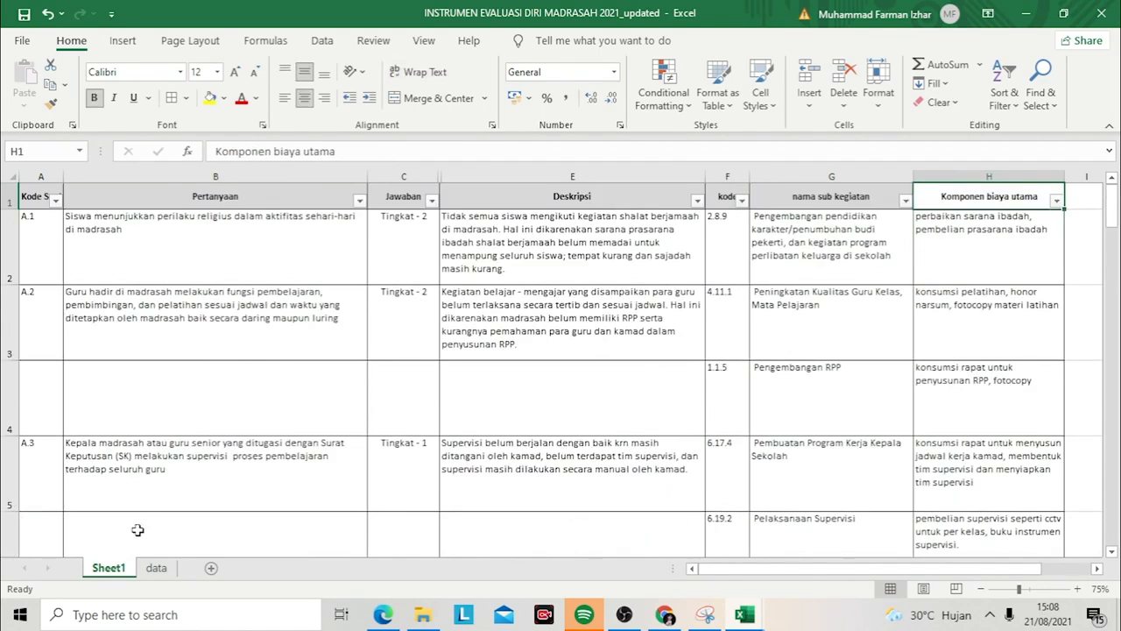
Open the data sheet and examine its activity and sub-activity columns from the header row.
click(156, 568)
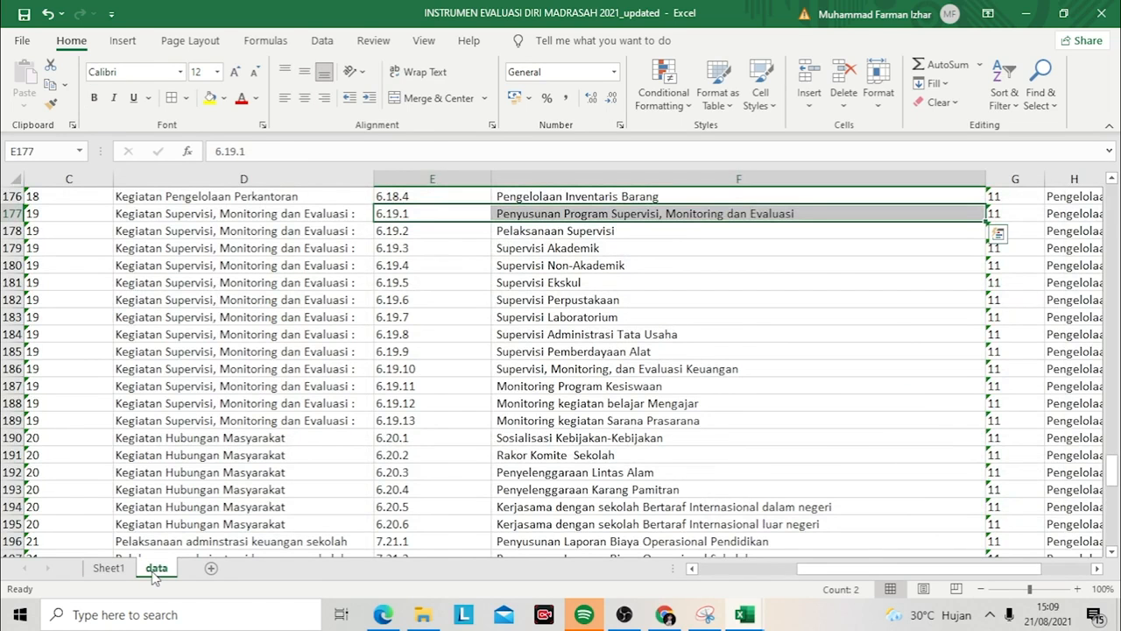
click(146, 304)
key(ctrl+Up)
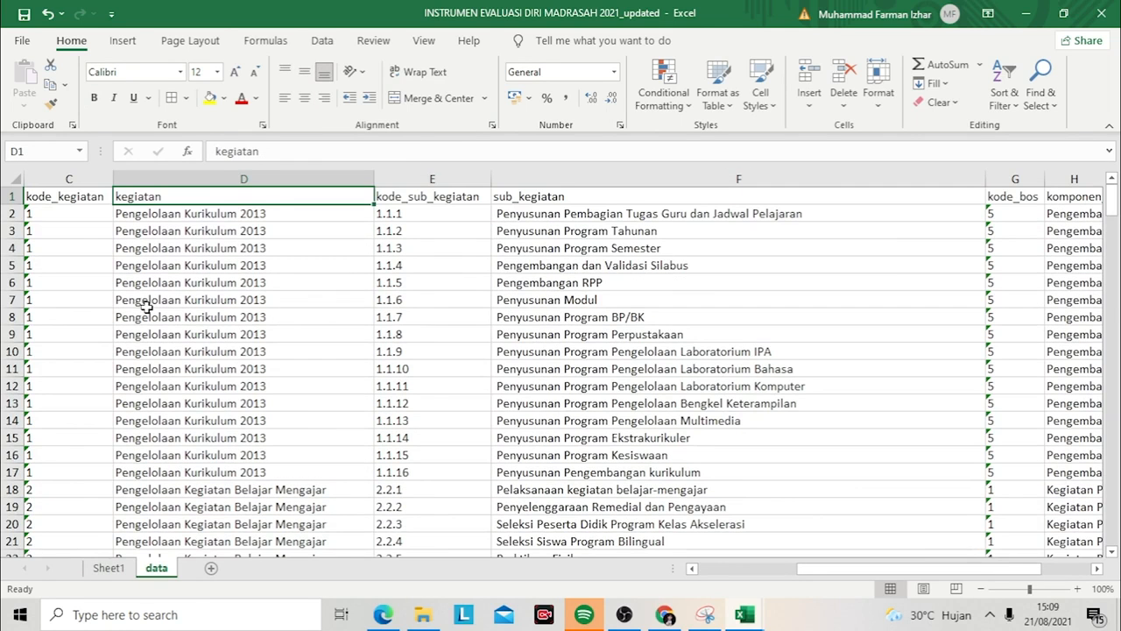
key(Down)
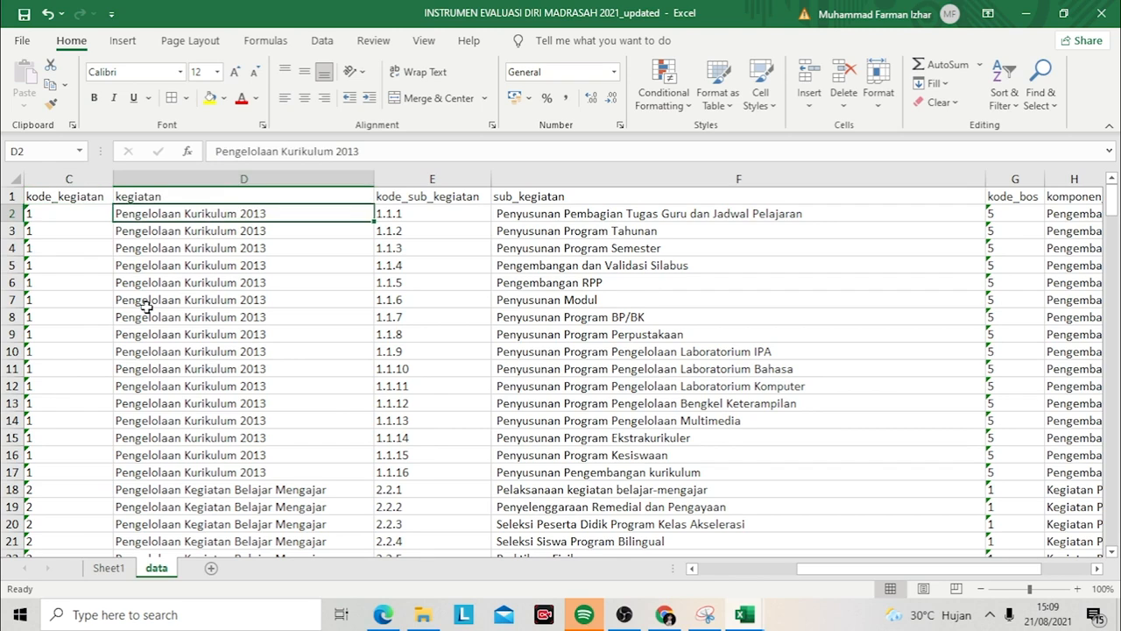
key(Up)
key(Right)
key(Right)
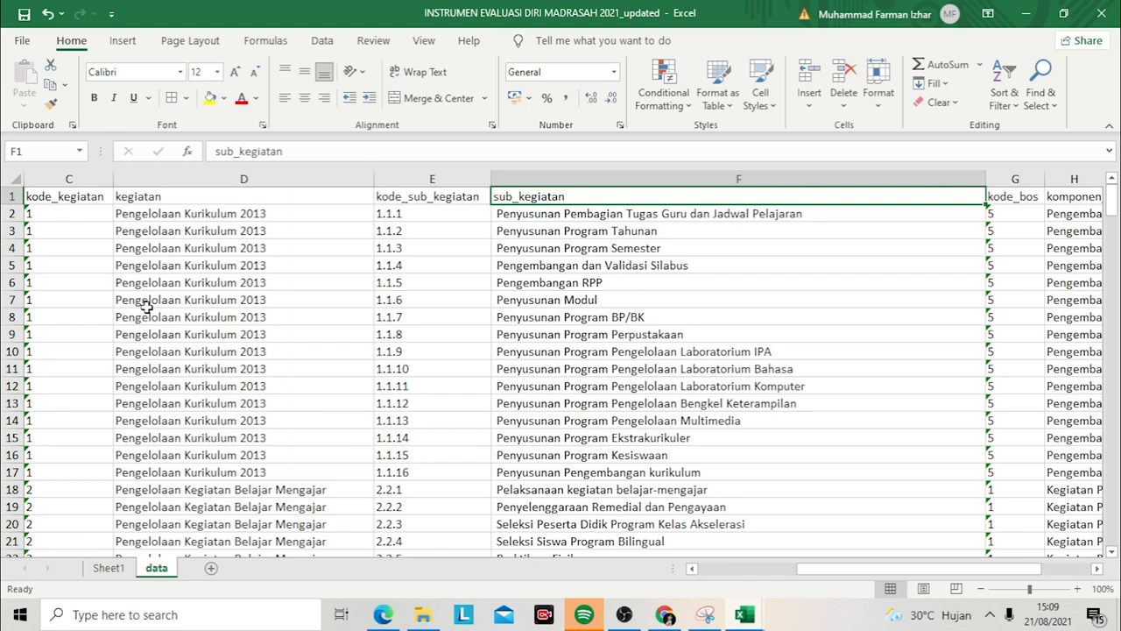
Go to the end of the data list and examine the last sub-activity entry under Pra Ujian.
key(ctrl+Down)
click(146, 306)
key(Down)
key(Down)
key(Down)
key(Down)
key(Down)
key(Down)
key(Down)
key(Down)
key(Down)
key(Down)
key(Down)
key(Down)
key(Down)
key(Down)
key(Down)
key(Down)
key(Up)
key(Up)
key(Right)
key(Right)
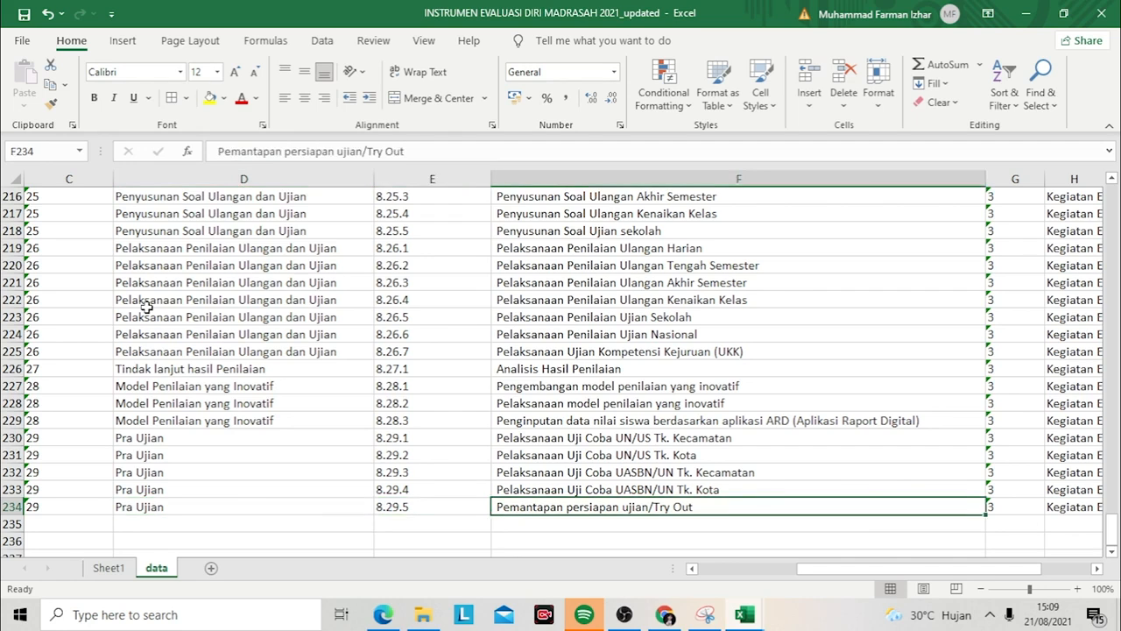
Browse the sub-activity list upward from the Pra Ujian entries to the extracurricular programme entries, examining the available codes and names.
key(Up)
key(Up)
key(Up)
key(Up)
key(Up)
key(Up)
key(Up)
key(Up)
key(Up)
key(Up)
key(Up)
key(Up)
key(Up)
key(Up)
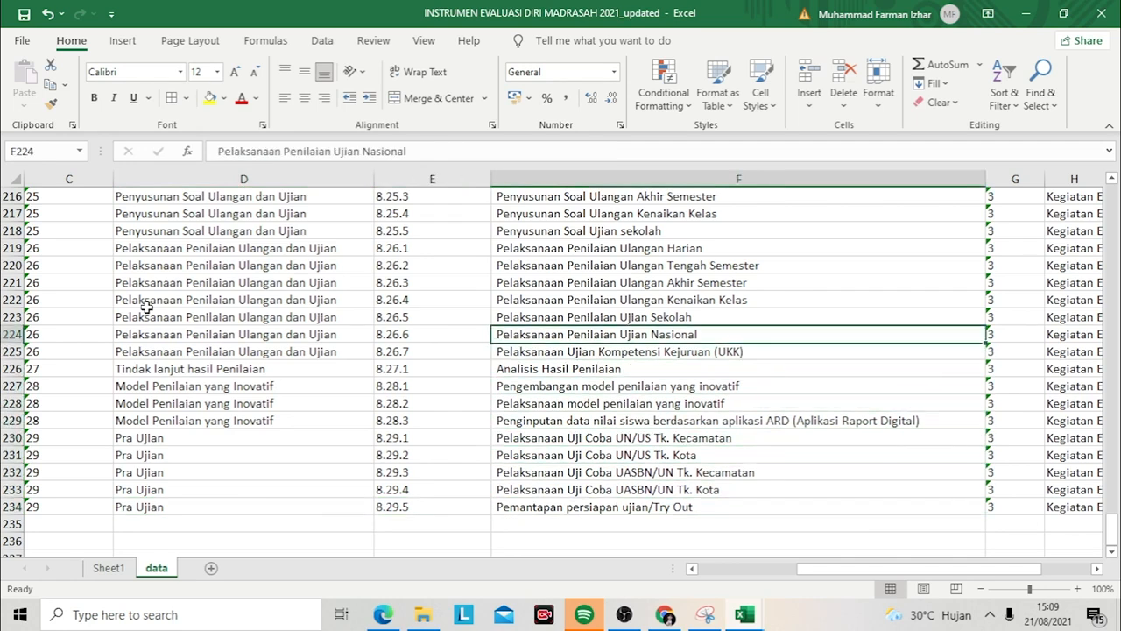
key(Up)
key(Up)
key(Up)
key(Up)
key(Up)
key(Up)
key(Up)
key(Up)
key(Up)
key(Up)
key(Up)
key(Up)
key(Up)
key(Up)
key(Up)
key(Up)
key(Up)
key(Up)
key(Up)
key(Up)
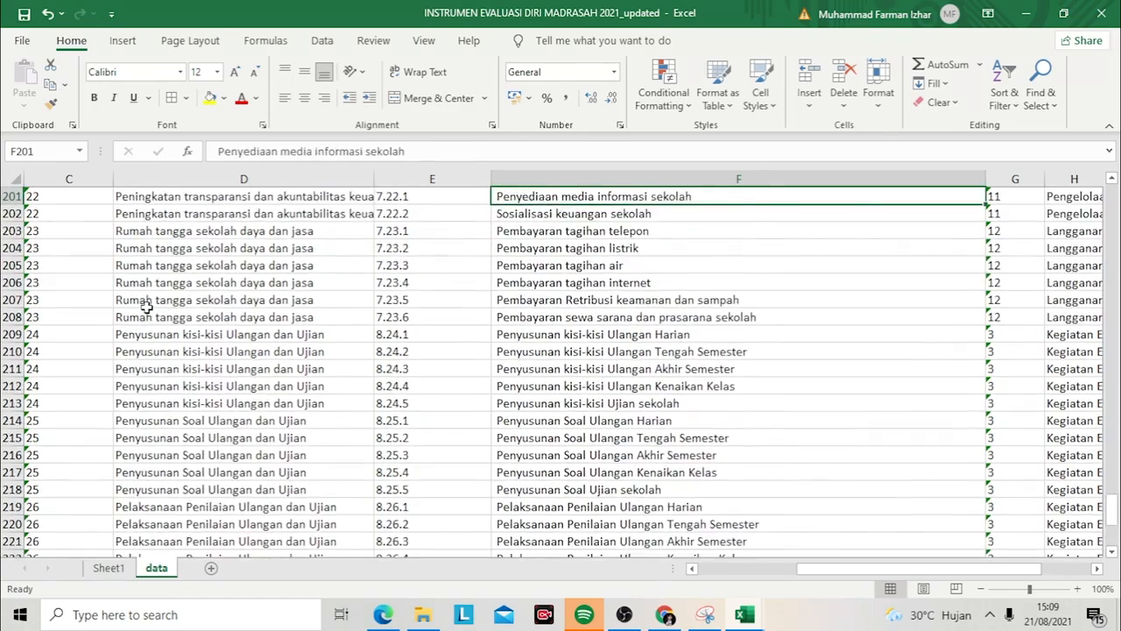
key(Up)
key(Up)
key(Up)
key(Up)
key(Up)
key(Up)
key(Up)
key(Up)
key(Up)
key(Up)
key(Up)
key(Up)
key(Up)
key(Up)
key(Up)
key(Up)
key(Up)
key(Up)
key(Up)
key(Up)
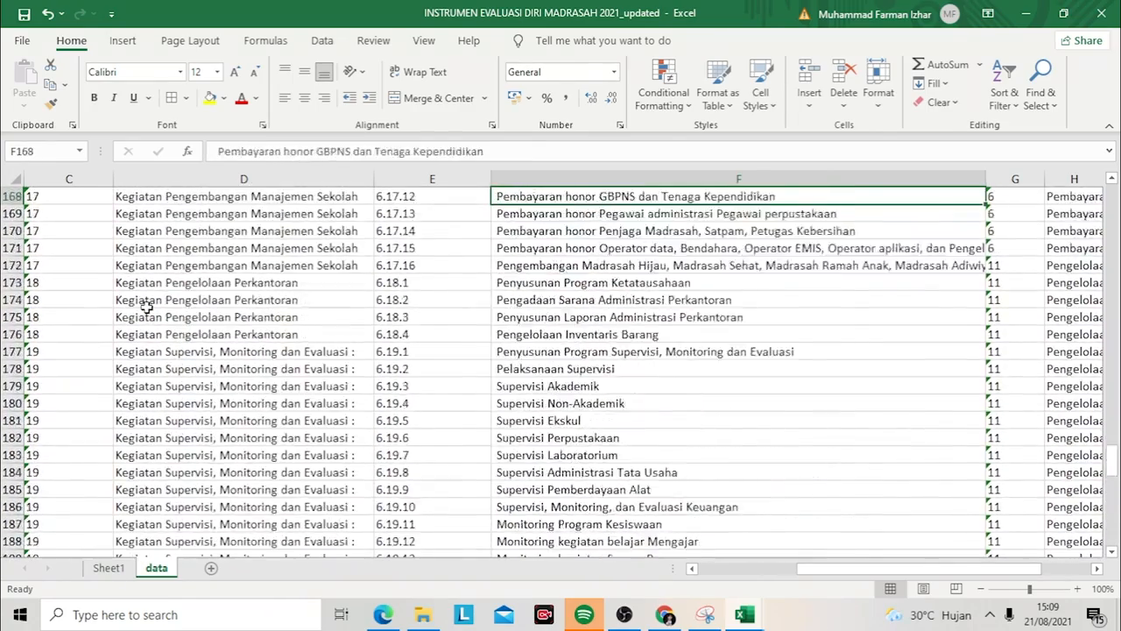
key(Up)
key(Up)
key(Up)
key(Up)
key(Up)
key(Up)
key(Up)
key(Up)
key(Up)
key(Up)
key(Up)
key(Up)
key(Up)
key(Up)
key(Up)
key(Up)
key(Up)
key(Up)
key(Up)
key(Up)
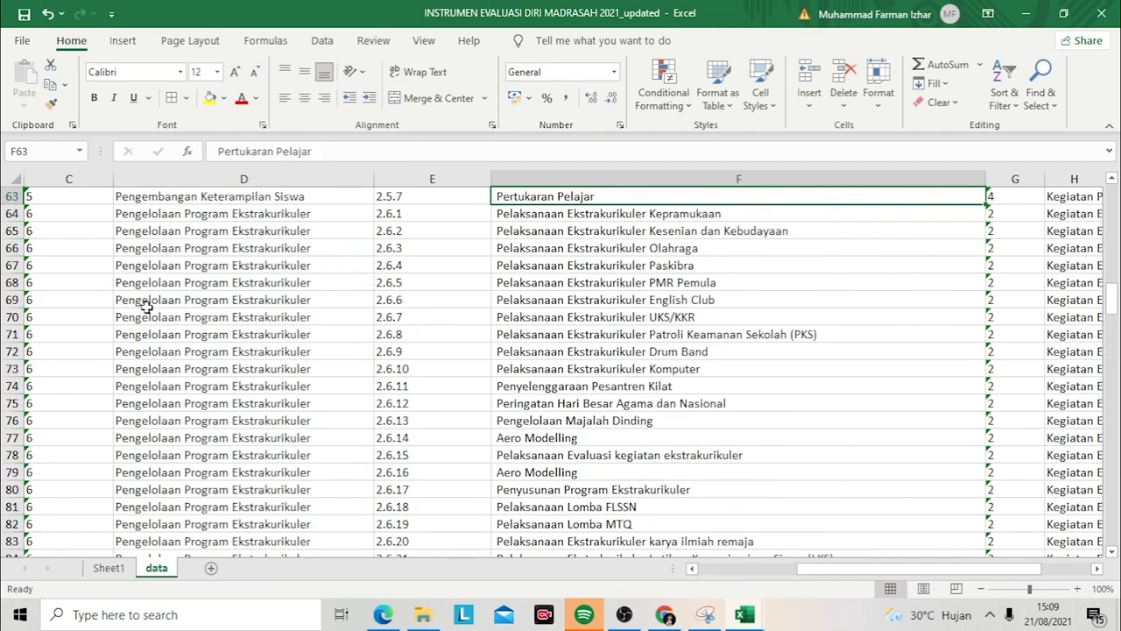
Return to Sheet1, then switch to the Rekomendasi Kegiatan Prioritas page of the e-RKAM web application in Chrome.
key(ctrl+Page_Up)
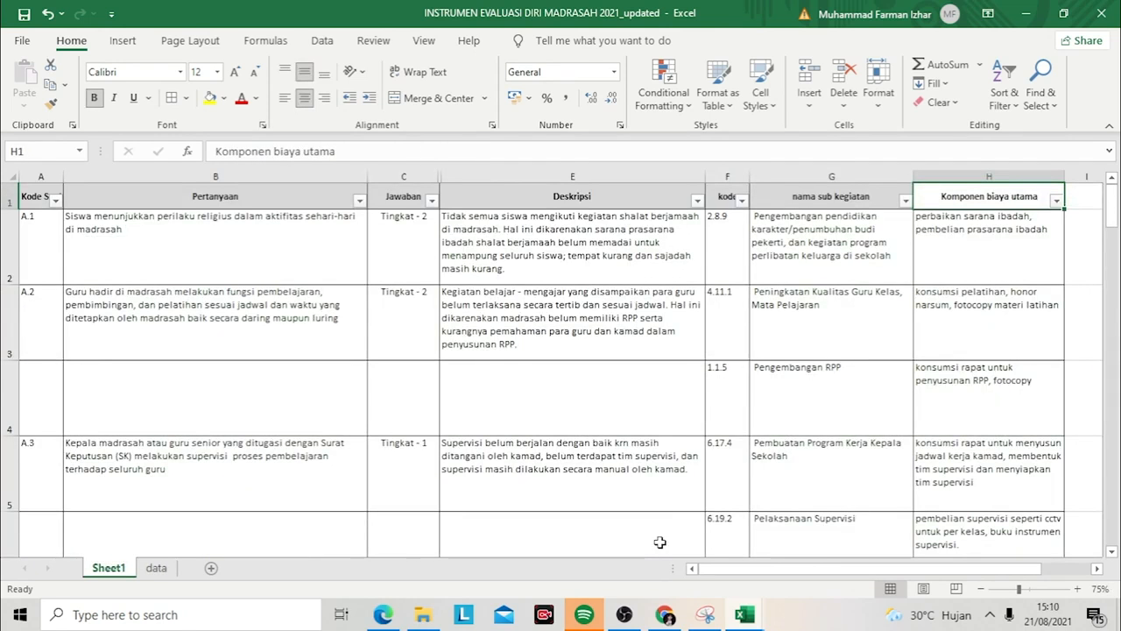
click(665, 614)
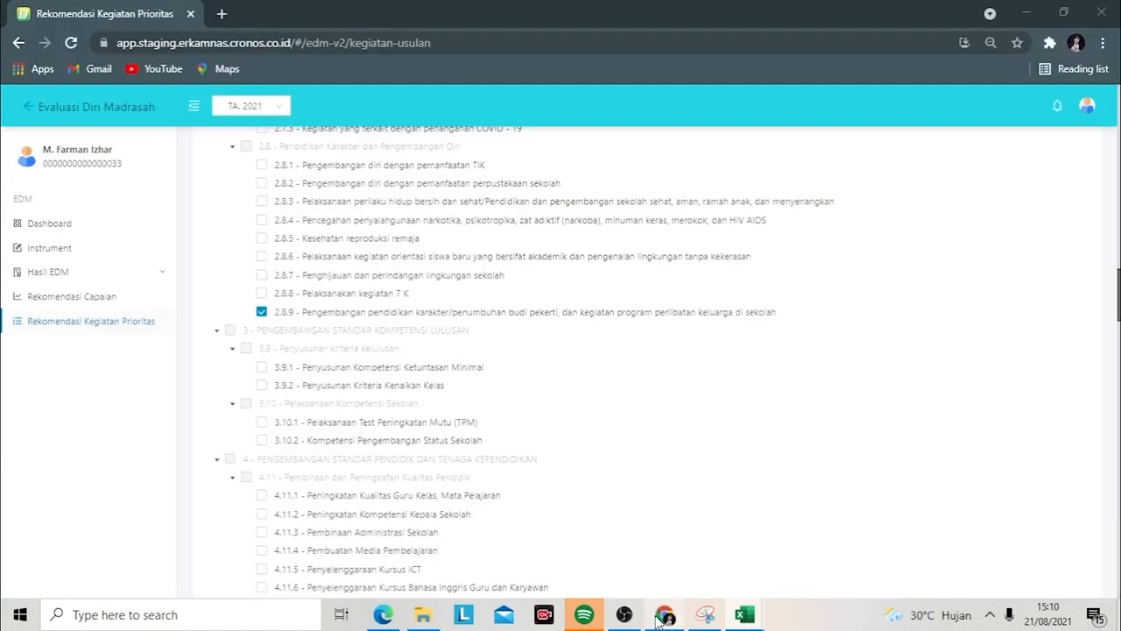